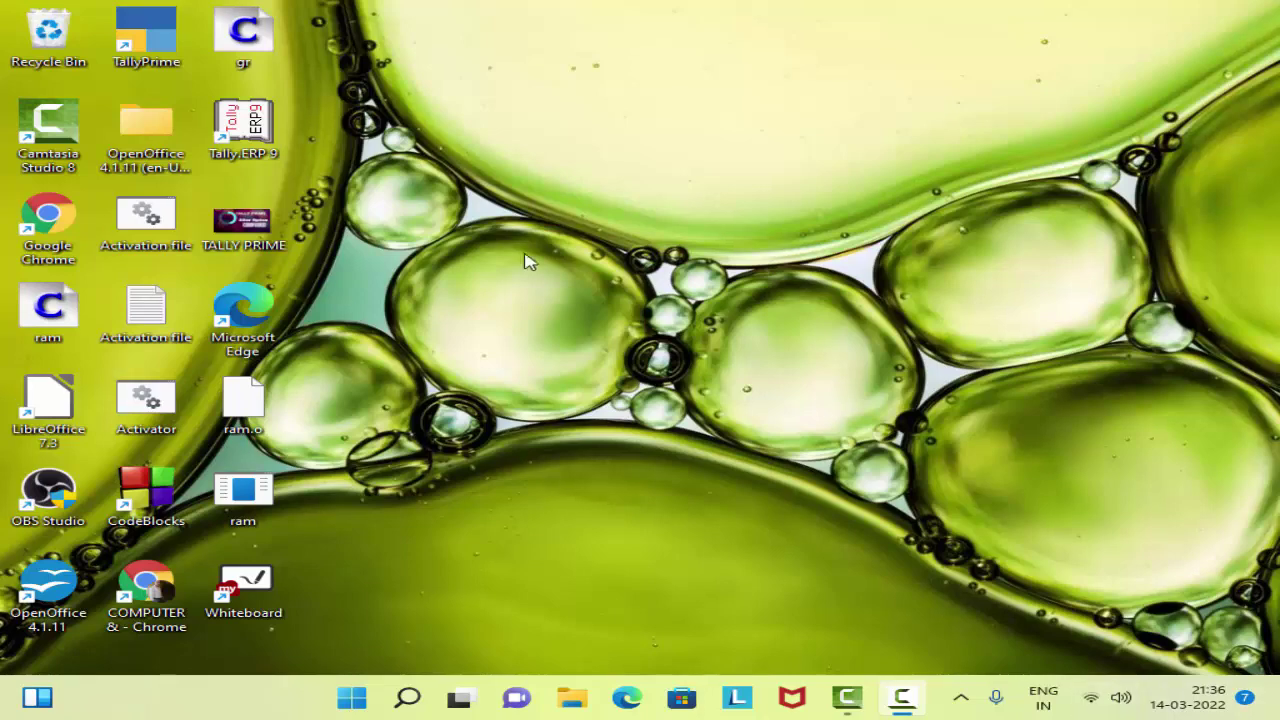
Refresh the desktop repeatedly from its right-click menu
{"action": "right_click", "coordinate": [576, 134]}
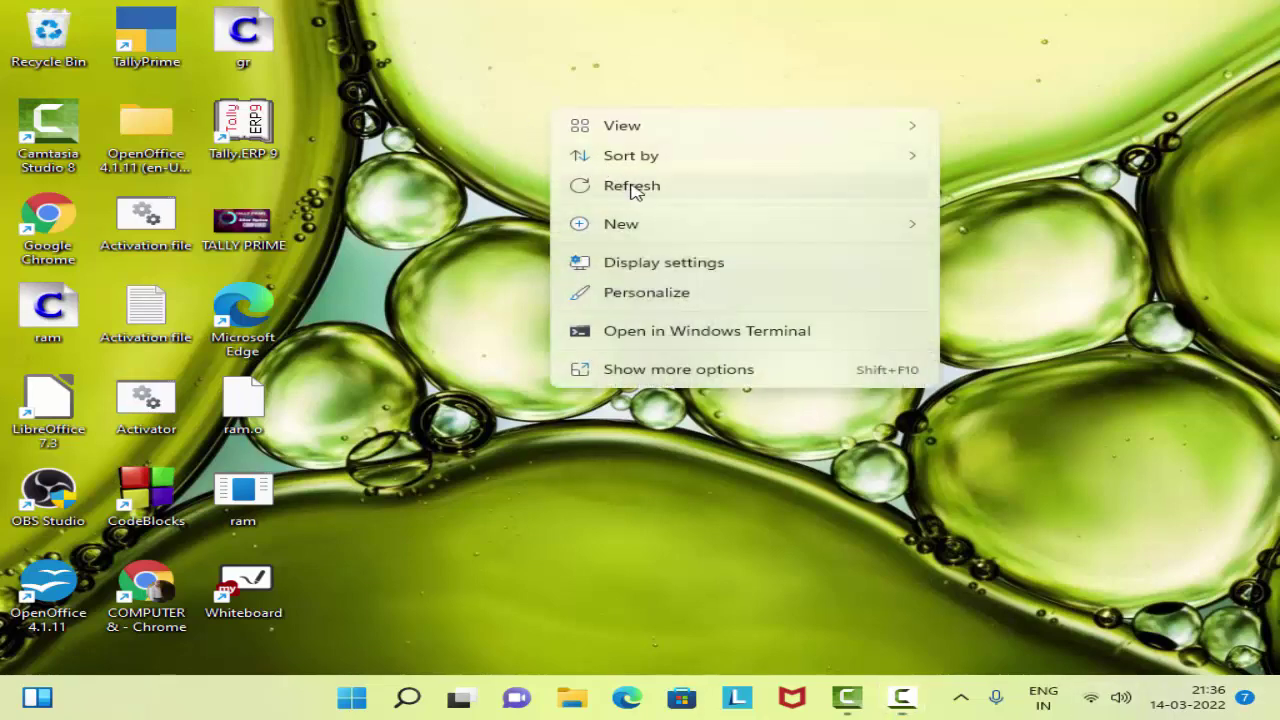
{"action": "left_click", "coordinate": [640, 186]}
{"action": "right_click", "coordinate": [611, 110]}
{"action": "left_click", "coordinate": [671, 191]}
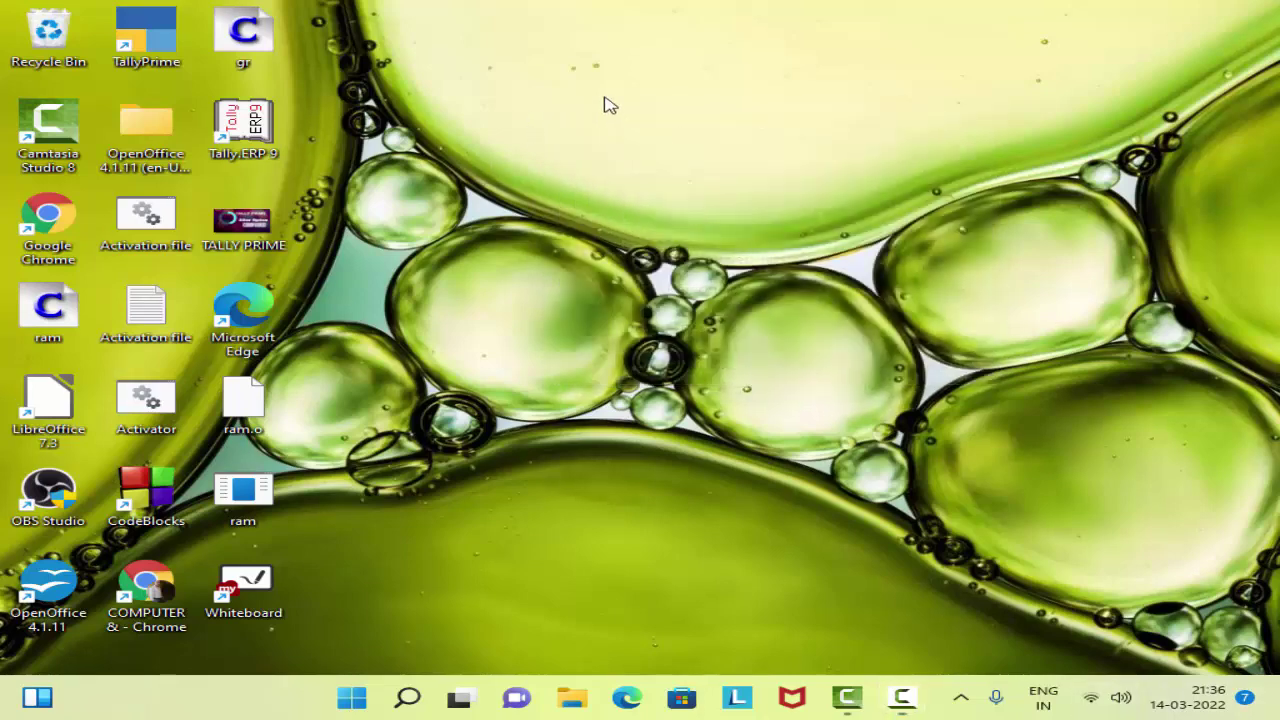
{"action": "right_click", "coordinate": [595, 87]}
{"action": "left_click", "coordinate": [692, 163]}
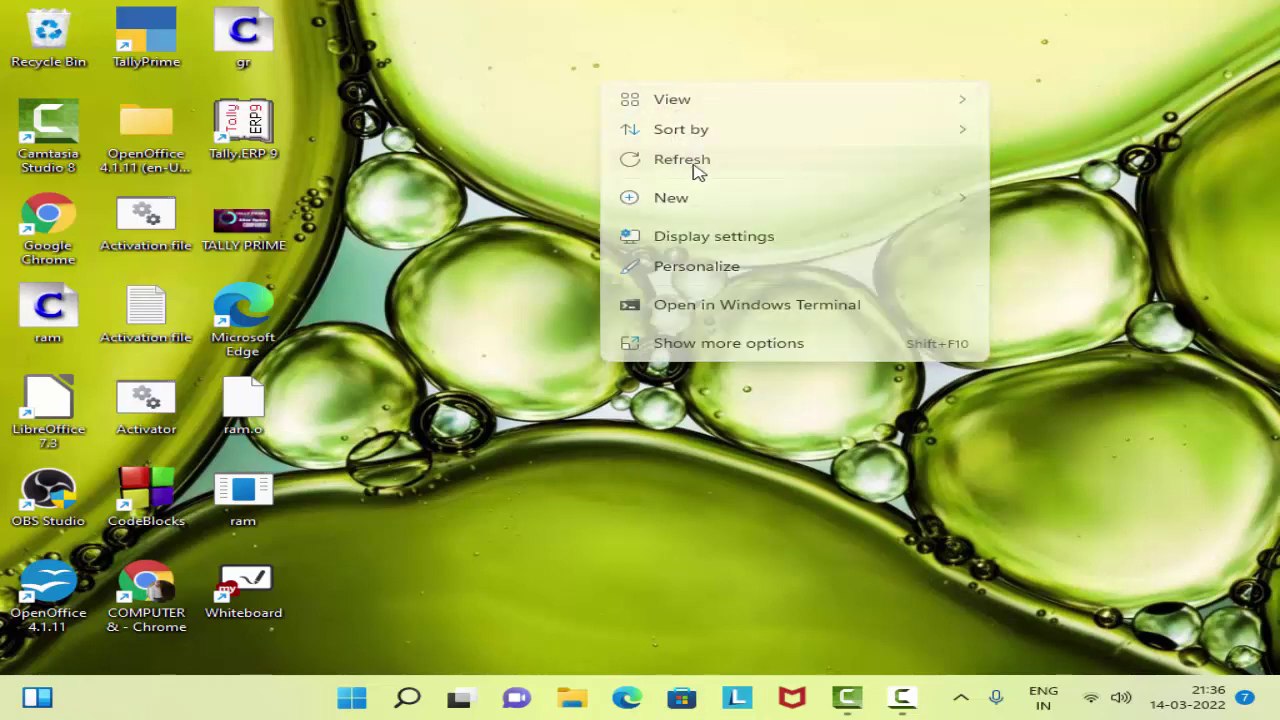
{"action": "right_click", "coordinate": [676, 110]}
{"action": "left_click", "coordinate": [751, 182]}
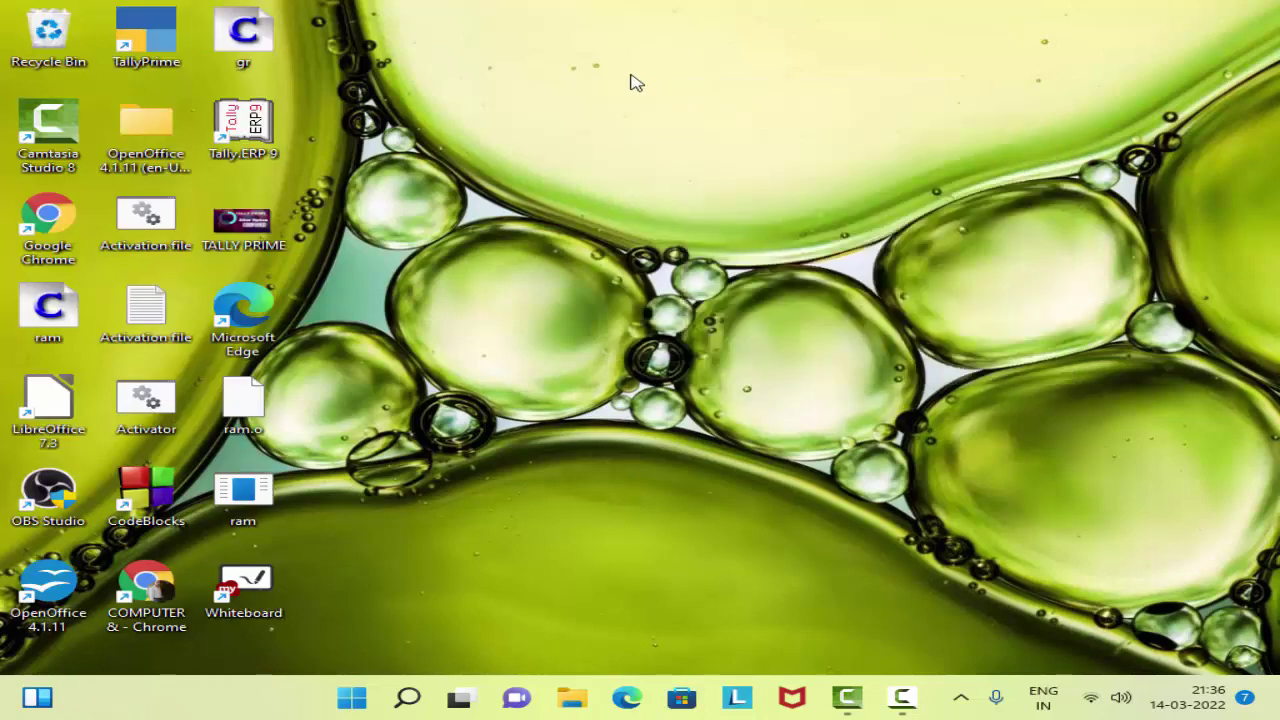
{"action": "right_click", "coordinate": [615, 70]}
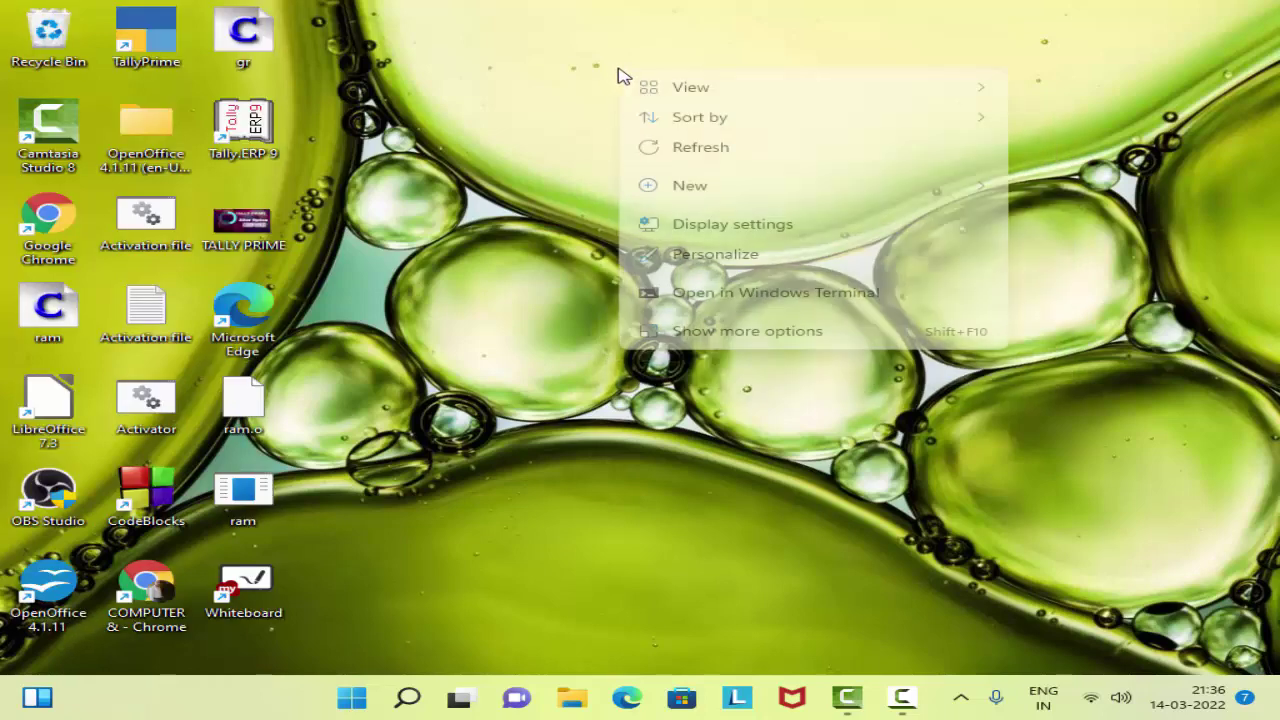
{"action": "left_click", "coordinate": [707, 147]}
{"action": "right_click", "coordinate": [680, 90]}
{"action": "left_click", "coordinate": [744, 165]}
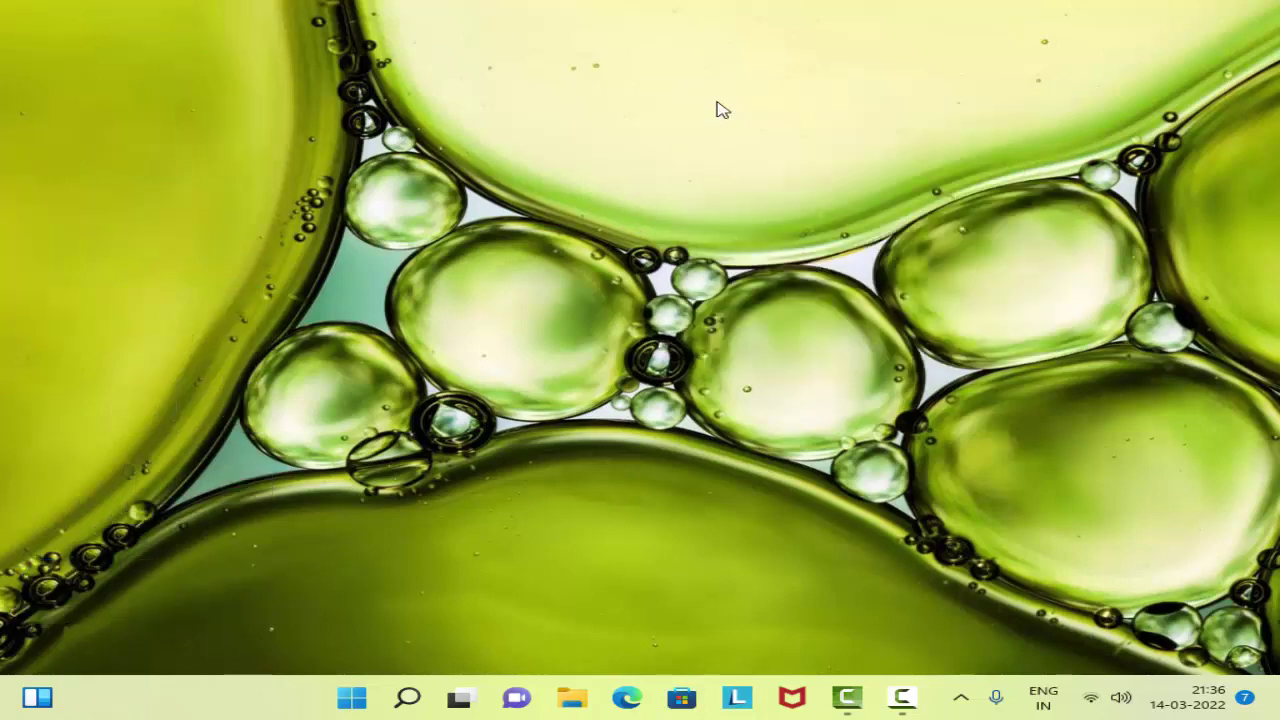
{"action": "right_click", "coordinate": [718, 106]}
{"action": "left_click", "coordinate": [827, 191]}
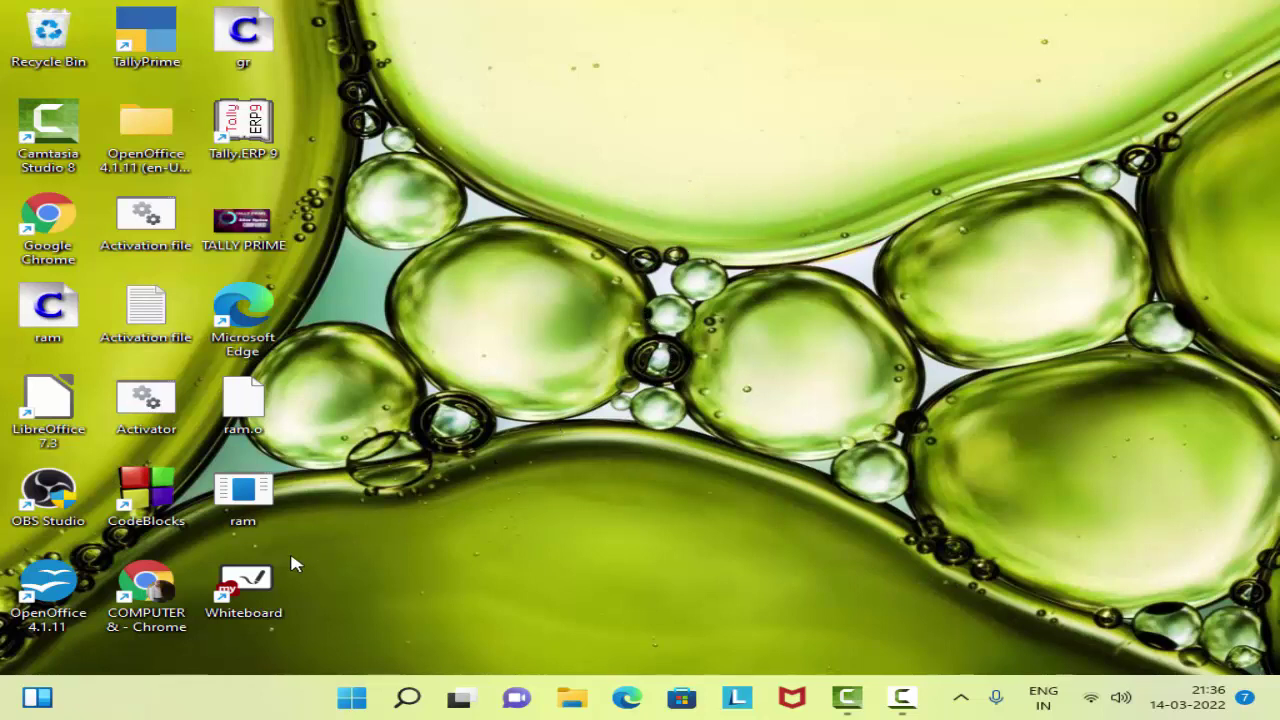
Launch myViewBoard Whiteboard, add a blank page and handwrite 'name'
{"action": "double_click", "coordinate": [259, 577]}
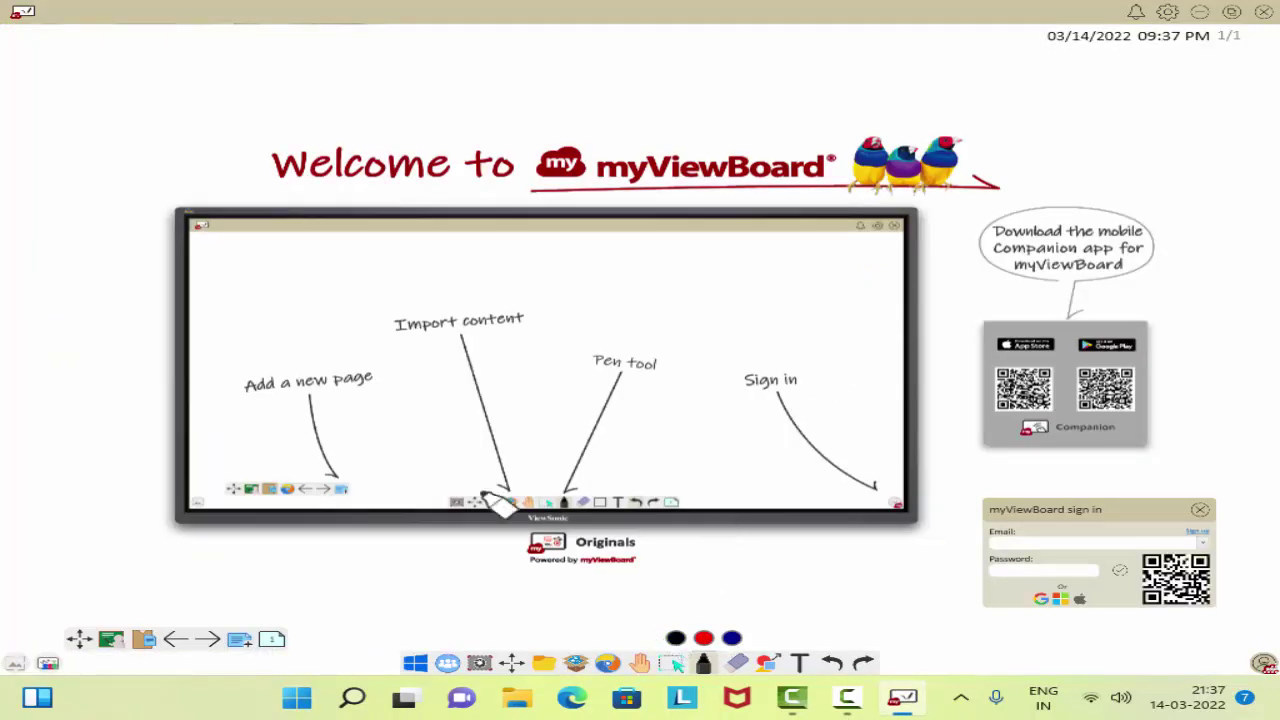
{"action": "left_click", "coordinate": [575, 428]}
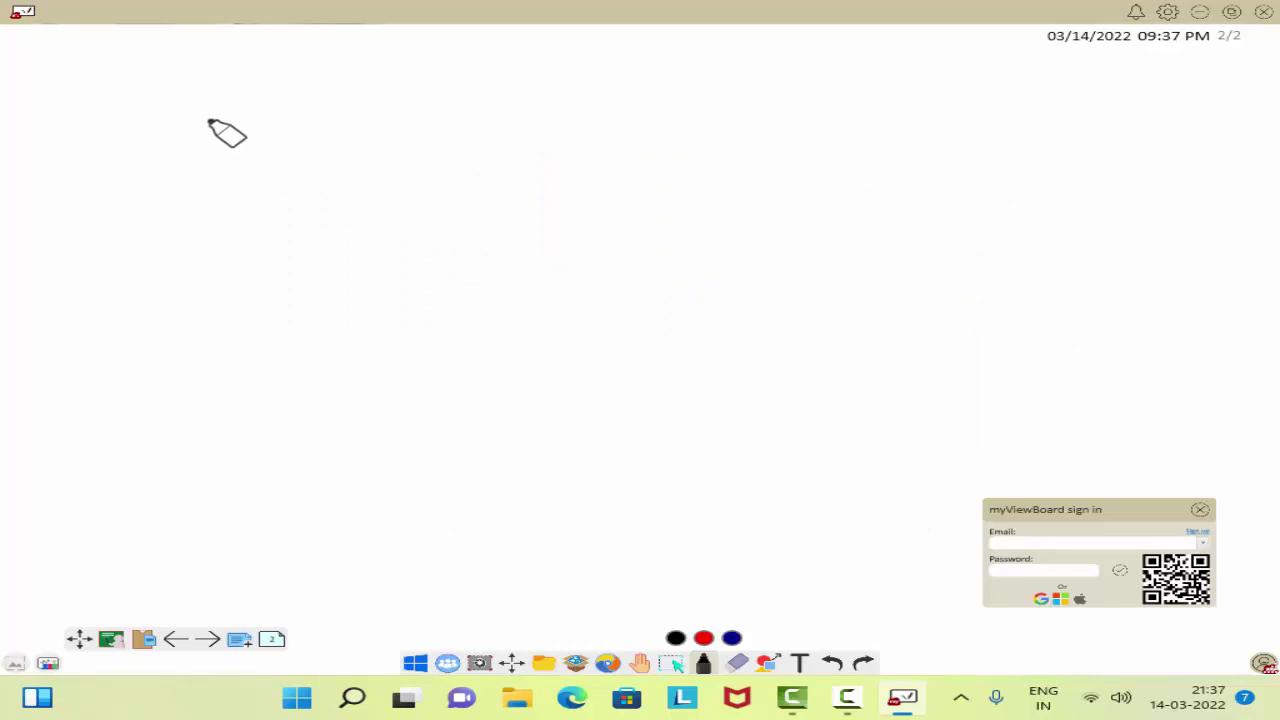
{"action": "left_click_drag", "start_coordinate": [362, 244], "coordinate": [457, 180]}
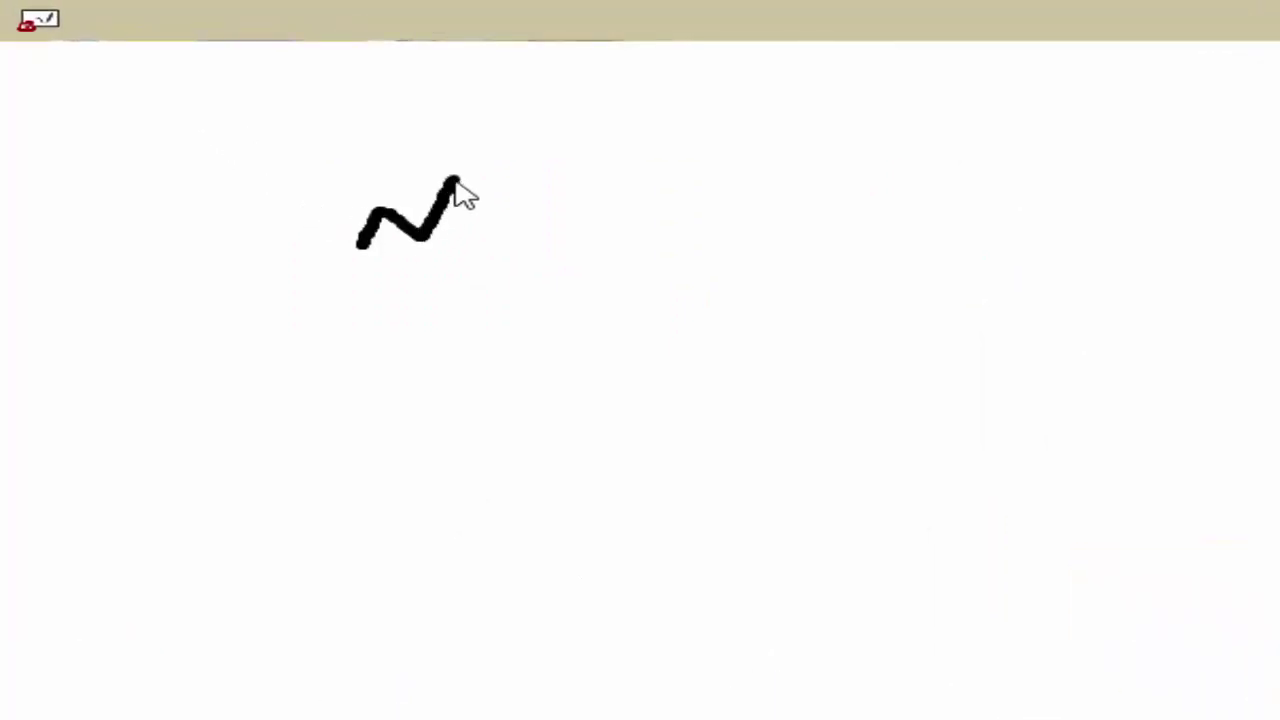
{"action": "mouse_move", "coordinate": [488, 220]}
{"action": "left_mouse_down"}
{"action": "mouse_move", "coordinate": [521, 264]}
{"action": "mouse_move", "coordinate": [835, 310]}
{"action": "left_mouse_up"}
{"action": "left_click_drag", "start_coordinate": [860, 296], "coordinate": [955, 292]}
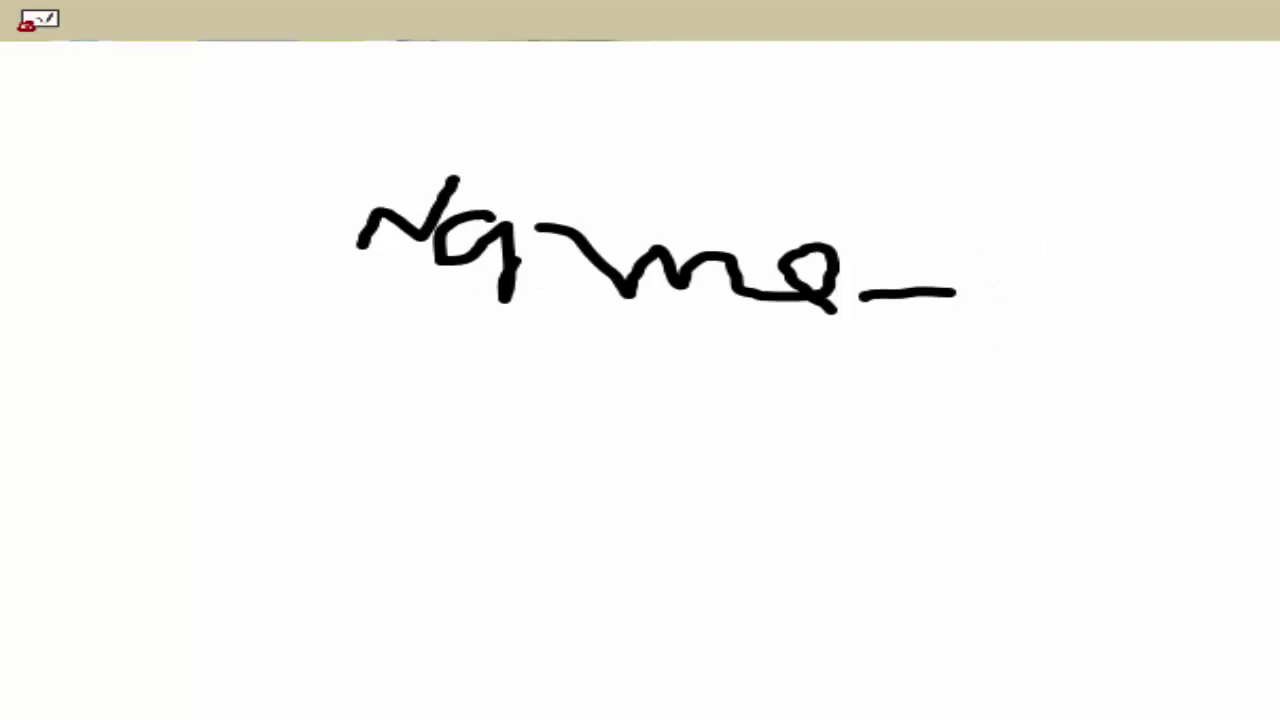
{"action": "mouse_move", "coordinate": [934, 291]}
{"action": "left_mouse_down"}
{"action": "mouse_move", "coordinate": [895, 300]}
{"action": "mouse_move", "coordinate": [1020, 303]}
{"action": "left_mouse_up"}
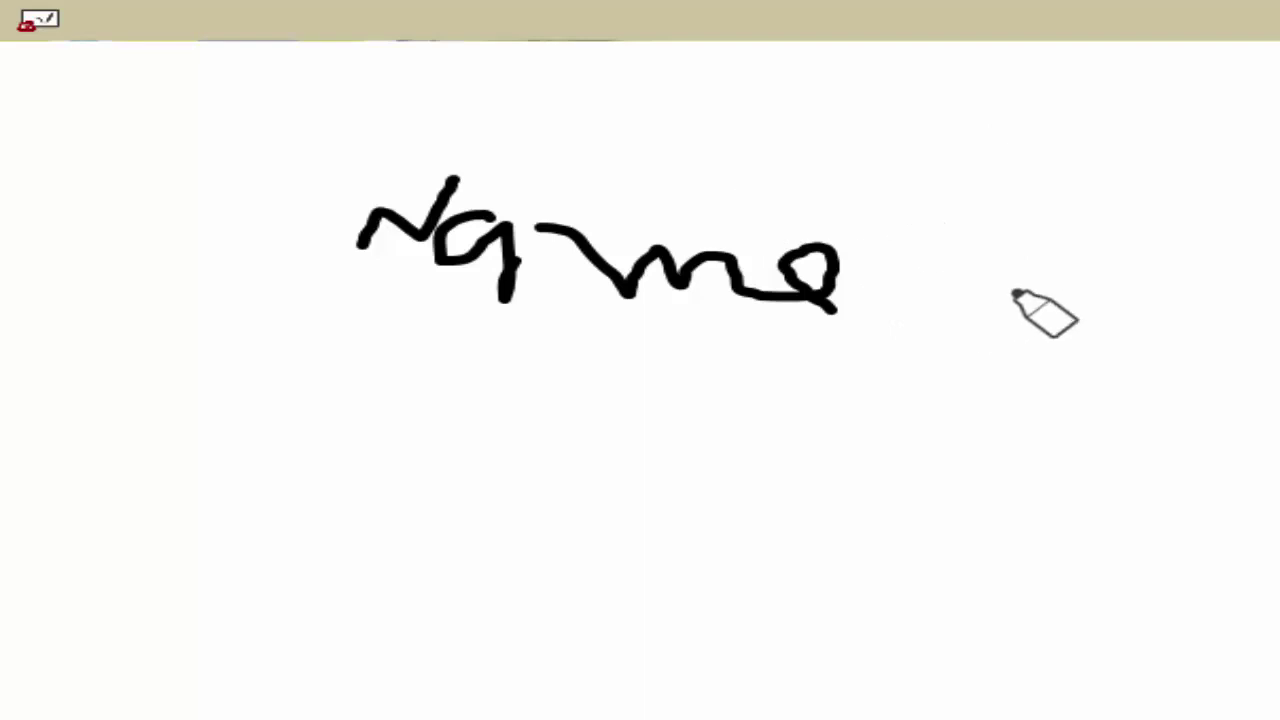
Handwrite 'text' beside 'name' and draw a box around both words
{"action": "left_click_drag", "start_coordinate": [1033, 188], "coordinate": [1034, 282]}
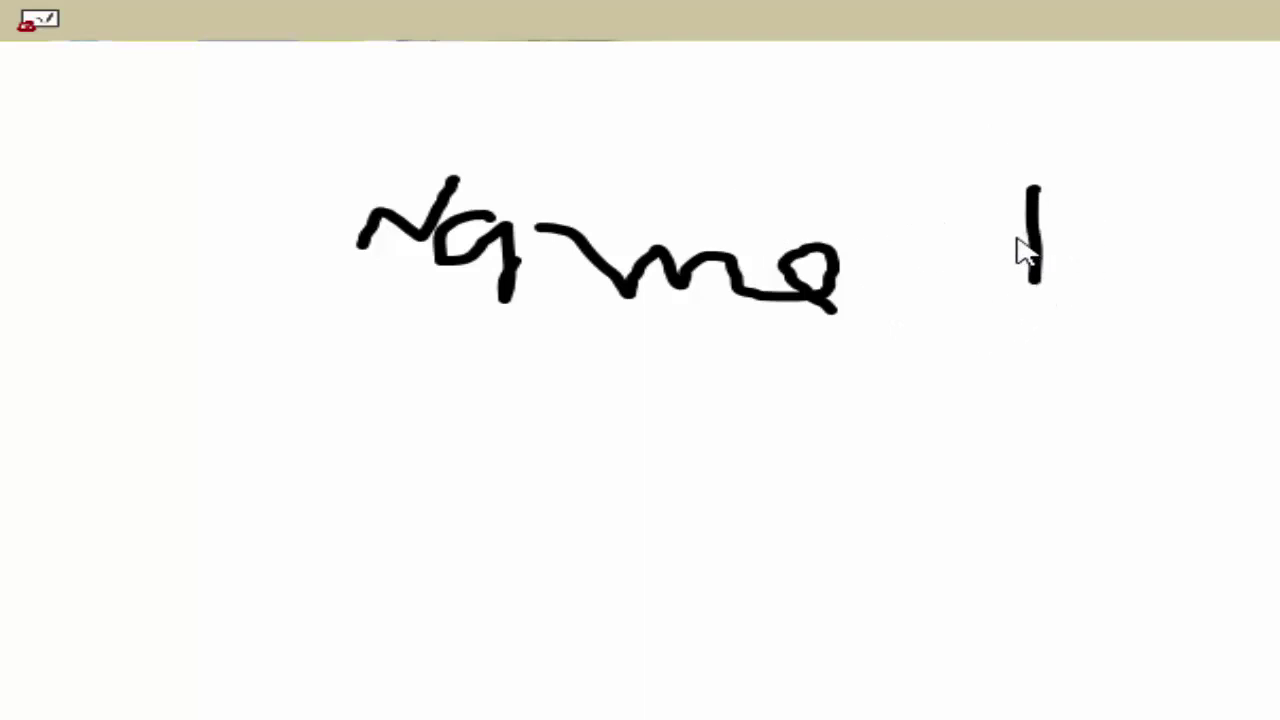
{"action": "mouse_move", "coordinate": [1010, 237]}
{"action": "left_mouse_down"}
{"action": "mouse_move", "coordinate": [1062, 237]}
{"action": "mouse_move", "coordinate": [1080, 274]}
{"action": "mouse_move", "coordinate": [1097, 249]}
{"action": "mouse_move", "coordinate": [1089, 271]}
{"action": "mouse_move", "coordinate": [1123, 271]}
{"action": "mouse_move", "coordinate": [1122, 244]}
{"action": "mouse_move", "coordinate": [1143, 270]}
{"action": "left_mouse_up"}
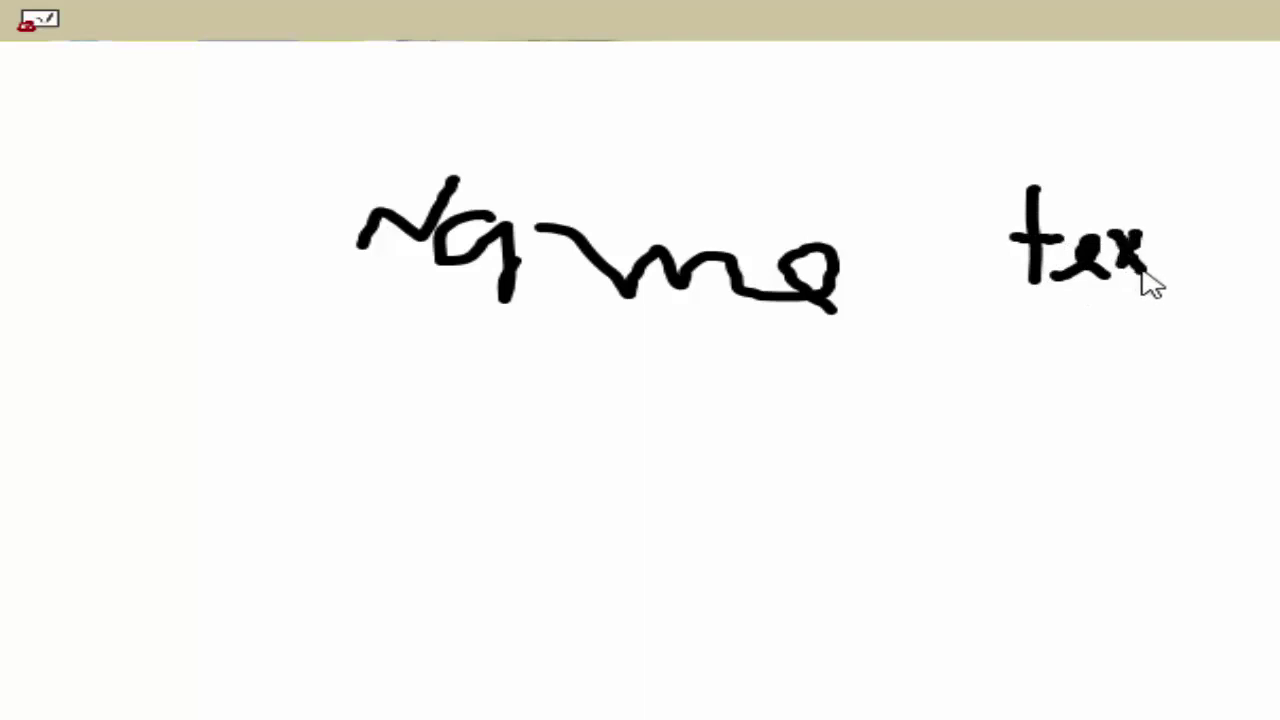
{"action": "left_click_drag", "start_coordinate": [1164, 182], "coordinate": [1165, 262]}
{"action": "left_click_drag", "start_coordinate": [1150, 216], "coordinate": [1190, 214]}
{"action": "mouse_move", "coordinate": [277, 150]}
{"action": "left_mouse_down"}
{"action": "mouse_move", "coordinate": [1199, 172]}
{"action": "mouse_move", "coordinate": [253, 385]}
{"action": "mouse_move", "coordinate": [272, 152]}
{"action": "left_mouse_up"}
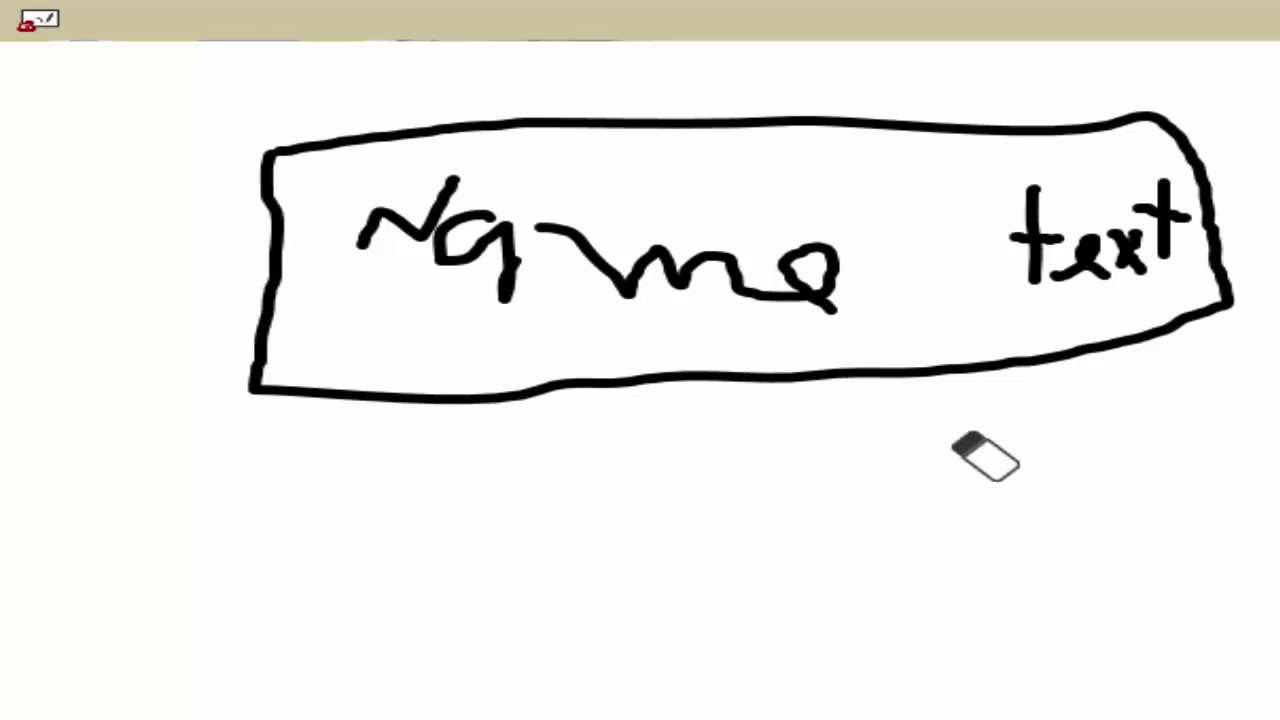
{"action": "left_click_drag", "start_coordinate": [870, 375], "coordinate": [722, 376]}
Erase the black box and words, then write 'Name' in red
{"action": "mouse_move", "coordinate": [478, 277]}
{"action": "left_mouse_down"}
{"action": "mouse_move", "coordinate": [291, 154]}
{"action": "mouse_move", "coordinate": [260, 314]}
{"action": "mouse_move", "coordinate": [551, 366]}
{"action": "mouse_move", "coordinate": [848, 373]}
{"action": "mouse_move", "coordinate": [1146, 317]}
{"action": "mouse_move", "coordinate": [1206, 189]}
{"action": "mouse_move", "coordinate": [909, 109]}
{"action": "mouse_move", "coordinate": [586, 115]}
{"action": "mouse_move", "coordinate": [366, 140]}
{"action": "mouse_move", "coordinate": [443, 209]}
{"action": "mouse_move", "coordinate": [426, 194]}
{"action": "mouse_move", "coordinate": [454, 391]}
{"action": "mouse_move", "coordinate": [609, 397]}
{"action": "mouse_move", "coordinate": [537, 254]}
{"action": "mouse_move", "coordinate": [1257, 274]}
{"action": "mouse_move", "coordinate": [272, 303]}
{"action": "mouse_move", "coordinate": [1251, 294]}
{"action": "mouse_move", "coordinate": [549, 186]}
{"action": "mouse_move", "coordinate": [1137, 109]}
{"action": "mouse_move", "coordinate": [1097, 231]}
{"action": "mouse_move", "coordinate": [1251, 200]}
{"action": "left_mouse_up"}
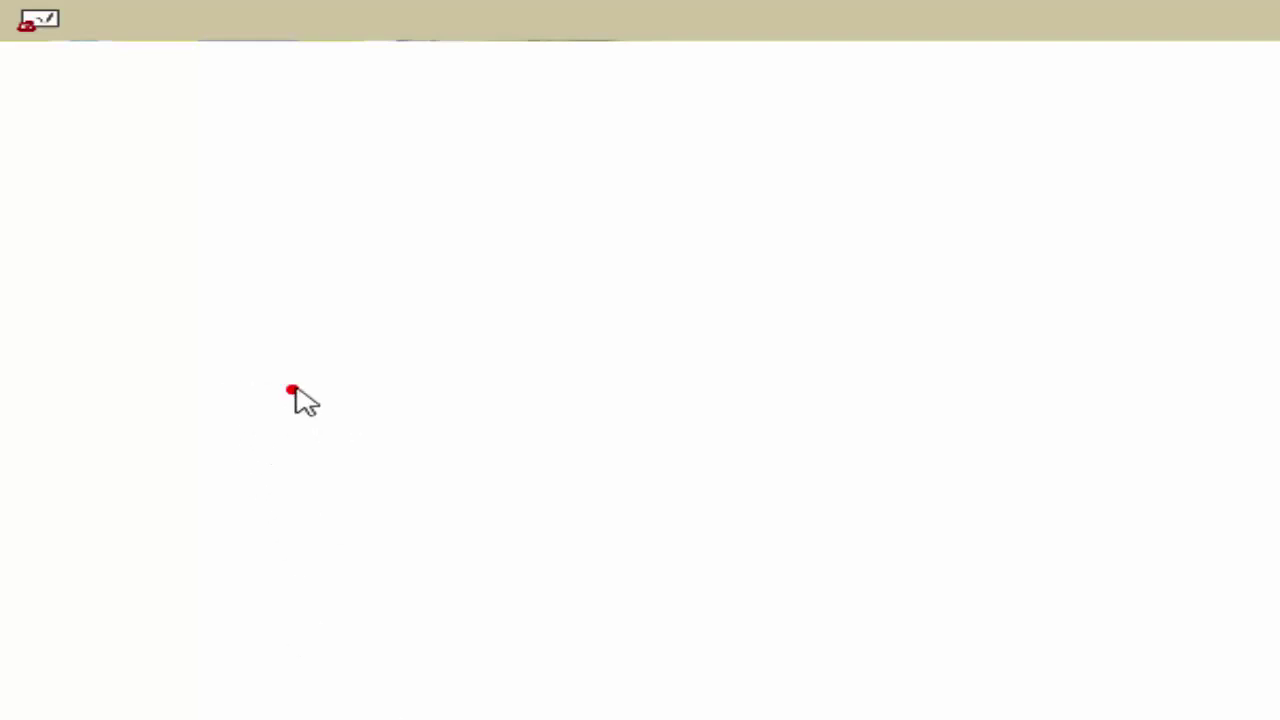
{"action": "mouse_move", "coordinate": [291, 391]}
{"action": "left_mouse_down"}
{"action": "mouse_move", "coordinate": [326, 331]}
{"action": "mouse_move", "coordinate": [362, 388]}
{"action": "mouse_move", "coordinate": [432, 290]}
{"action": "left_mouse_up"}
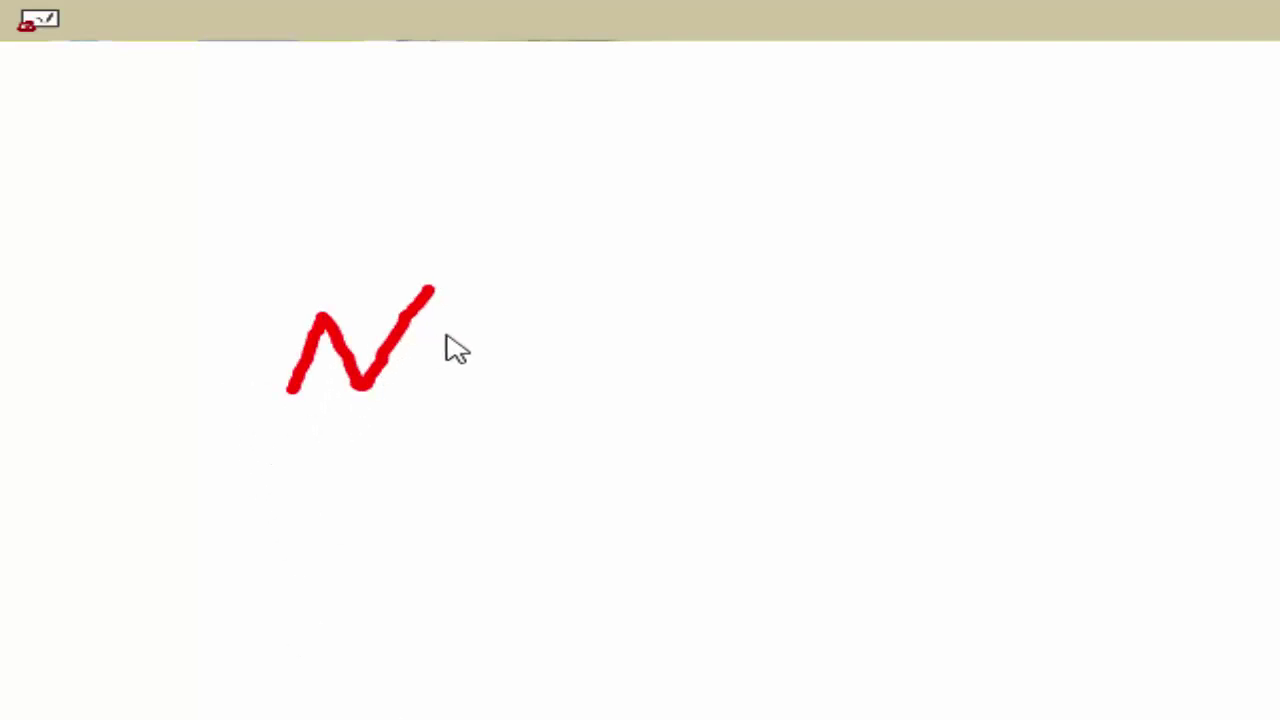
{"action": "mouse_move", "coordinate": [450, 333]}
{"action": "left_mouse_down"}
{"action": "mouse_move", "coordinate": [422, 343]}
{"action": "mouse_move", "coordinate": [452, 362]}
{"action": "mouse_move", "coordinate": [463, 346]}
{"action": "mouse_move", "coordinate": [466, 374]}
{"action": "mouse_move", "coordinate": [483, 354]}
{"action": "mouse_move", "coordinate": [517, 366]}
{"action": "mouse_move", "coordinate": [546, 349]}
{"action": "mouse_move", "coordinate": [629, 380]}
{"action": "mouse_move", "coordinate": [637, 346]}
{"action": "mouse_move", "coordinate": [641, 405]}
{"action": "left_mouse_up"}
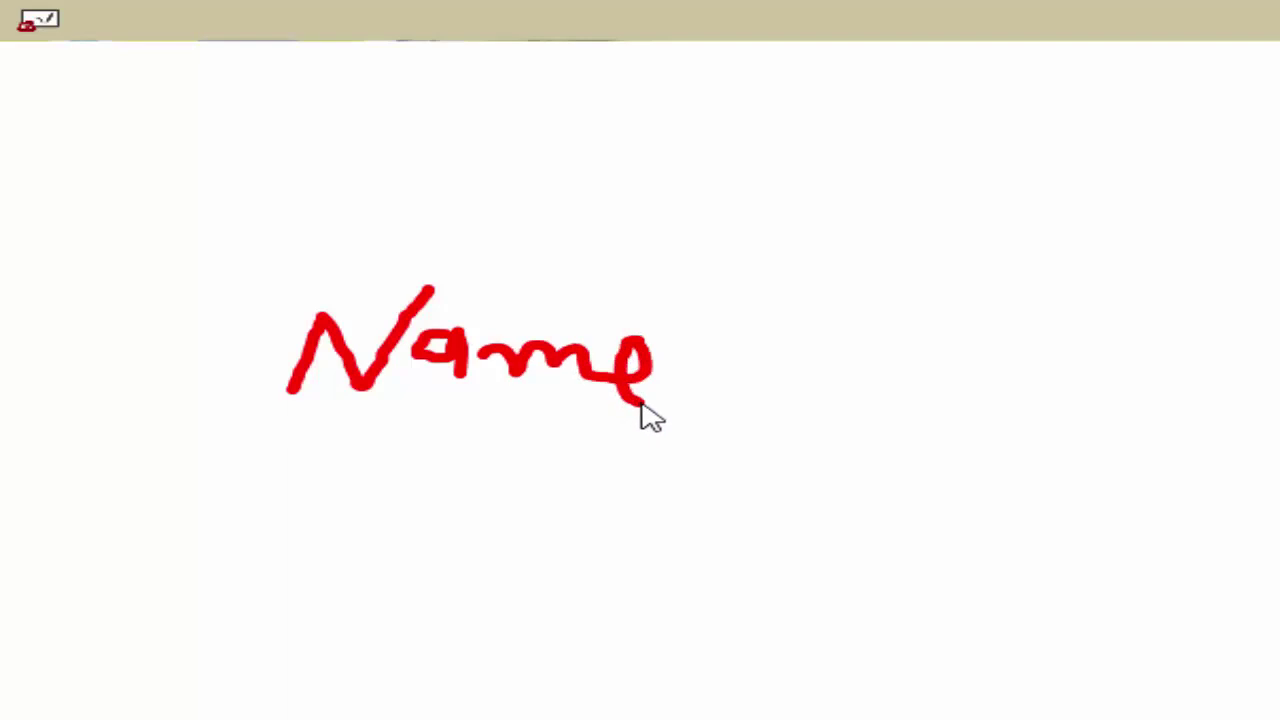
Handwrite 'varchar(3)' in red after 'Name', ending with the closing bracket
{"action": "left_click", "coordinate": [746, 334]}
{"action": "mouse_move", "coordinate": [746, 334]}
{"action": "left_mouse_down"}
{"action": "mouse_move", "coordinate": [789, 366]}
{"action": "mouse_move", "coordinate": [826, 294]}
{"action": "mouse_move", "coordinate": [866, 351]}
{"action": "mouse_move", "coordinate": [891, 320]}
{"action": "mouse_move", "coordinate": [903, 343]}
{"action": "mouse_move", "coordinate": [914, 303]}
{"action": "mouse_move", "coordinate": [926, 320]}
{"action": "mouse_move", "coordinate": [952, 300]}
{"action": "mouse_move", "coordinate": [952, 343]}
{"action": "left_mouse_up"}
{"action": "left_click", "coordinate": [870, 305]}
{"action": "left_click", "coordinate": [987, 287]}
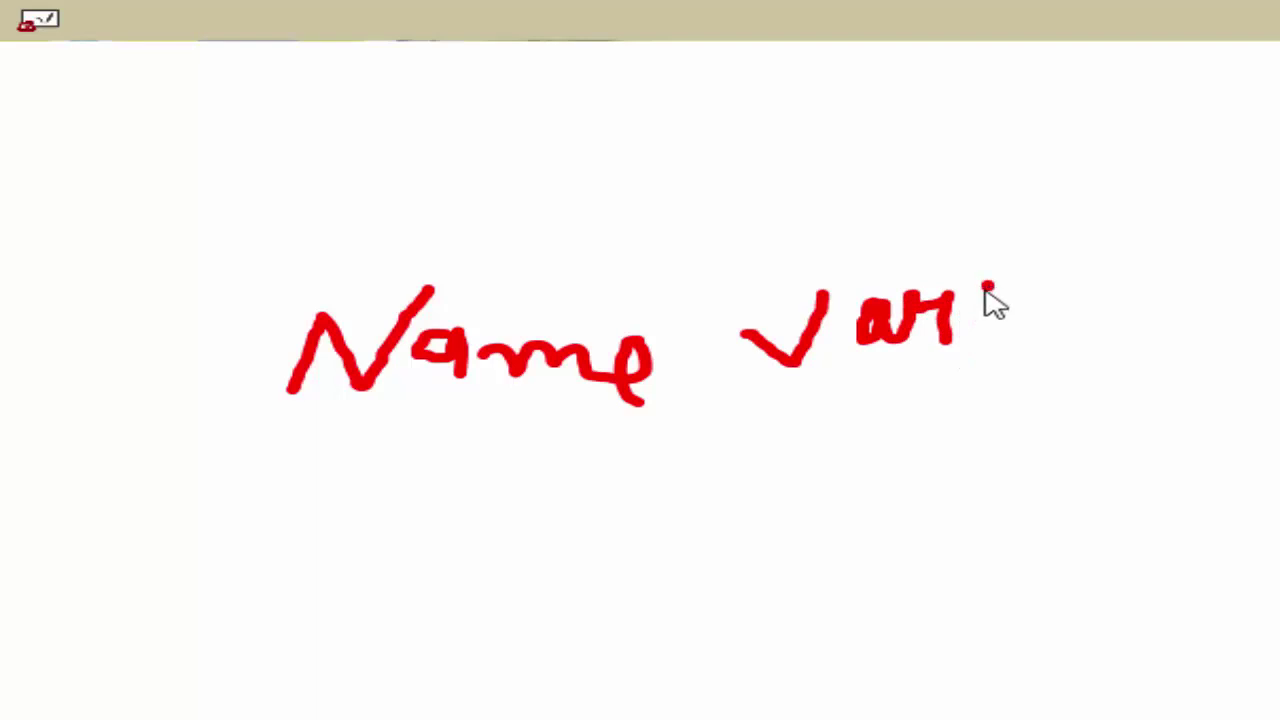
{"action": "mouse_move", "coordinate": [986, 287]}
{"action": "left_mouse_down"}
{"action": "mouse_move", "coordinate": [980, 347]}
{"action": "mouse_move", "coordinate": [998, 347]}
{"action": "left_mouse_up"}
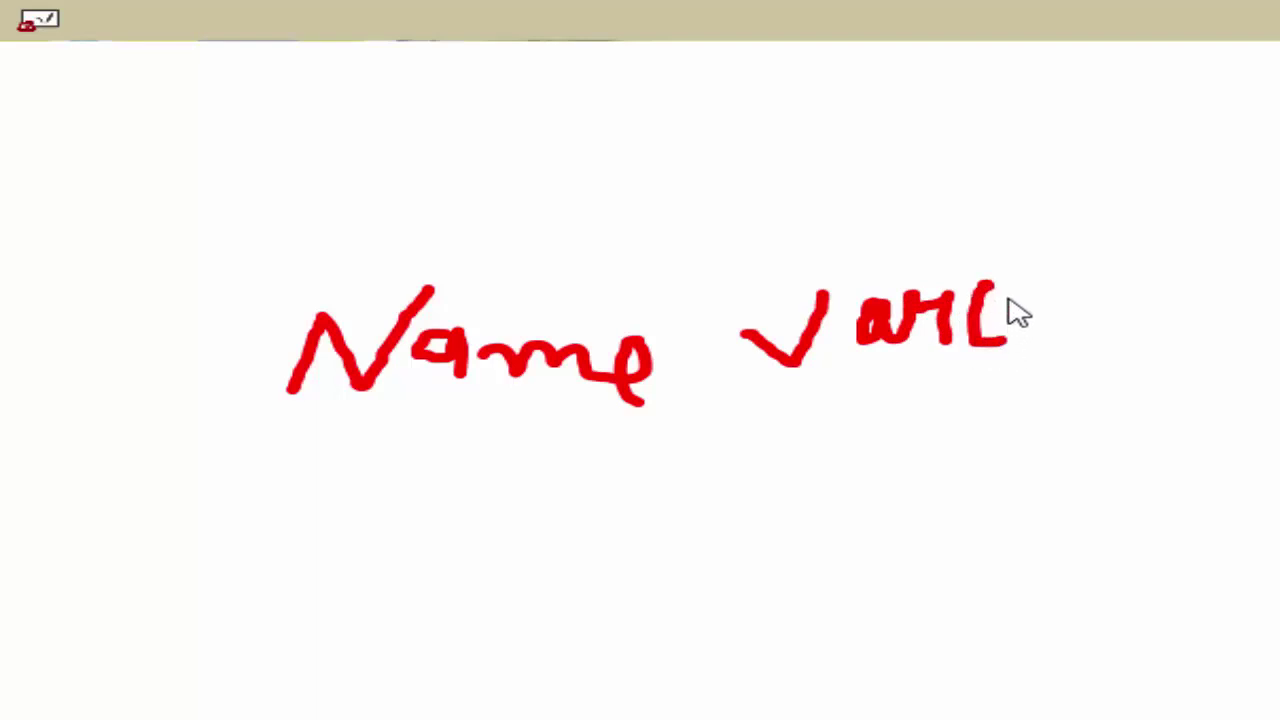
{"action": "mouse_move", "coordinate": [1003, 297]}
{"action": "left_mouse_down"}
{"action": "mouse_move", "coordinate": [1038, 291]}
{"action": "mouse_move", "coordinate": [1026, 318]}
{"action": "mouse_move", "coordinate": [1071, 300]}
{"action": "mouse_move", "coordinate": [1070, 320]}
{"action": "left_mouse_up"}
{"action": "left_click", "coordinate": [1123, 283]}
{"action": "mouse_move", "coordinate": [1121, 283]}
{"action": "left_mouse_down"}
{"action": "mouse_move", "coordinate": [1114, 297]}
{"action": "mouse_move", "coordinate": [1149, 329]}
{"action": "mouse_move", "coordinate": [1151, 297]}
{"action": "mouse_move", "coordinate": [1176, 310]}
{"action": "mouse_move", "coordinate": [1189, 277]}
{"action": "mouse_move", "coordinate": [1209, 289]}
{"action": "mouse_move", "coordinate": [1210, 322]}
{"action": "left_mouse_up"}
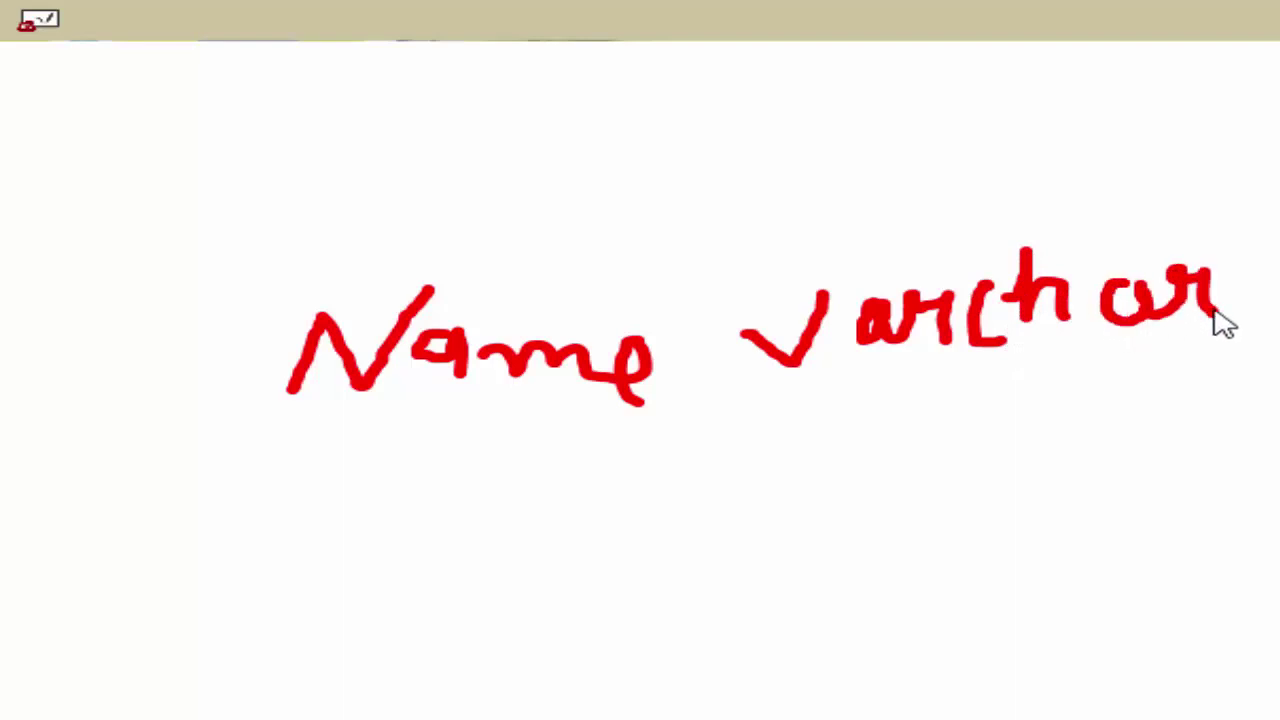
{"action": "mouse_move", "coordinate": [1276, 212]}
{"action": "left_mouse_down"}
{"action": "mouse_move", "coordinate": [1260, 286]}
{"action": "mouse_move", "coordinate": [1268, 340]}
{"action": "left_mouse_up"}
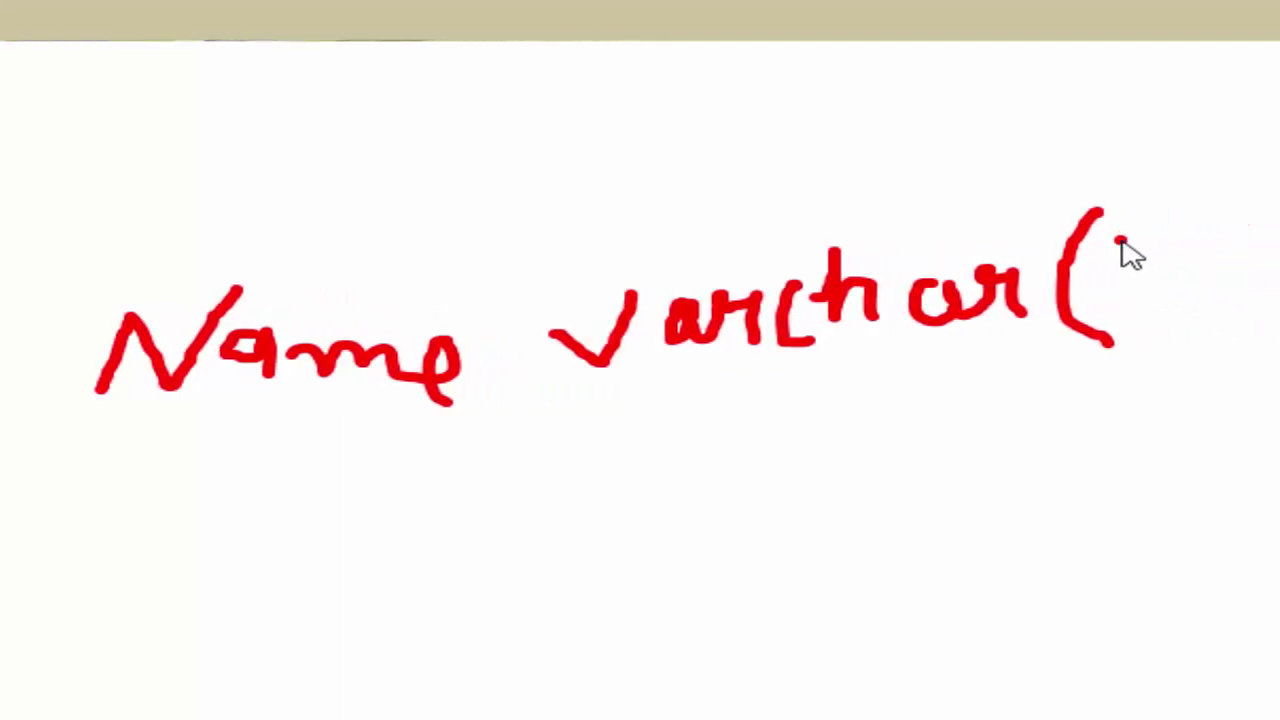
{"action": "mouse_move", "coordinate": [1121, 241]}
{"action": "left_mouse_down"}
{"action": "mouse_move", "coordinate": [1157, 286]}
{"action": "mouse_move", "coordinate": [1135, 309]}
{"action": "left_mouse_up"}
{"action": "left_click_drag", "start_coordinate": [1194, 206], "coordinate": [1214, 309]}
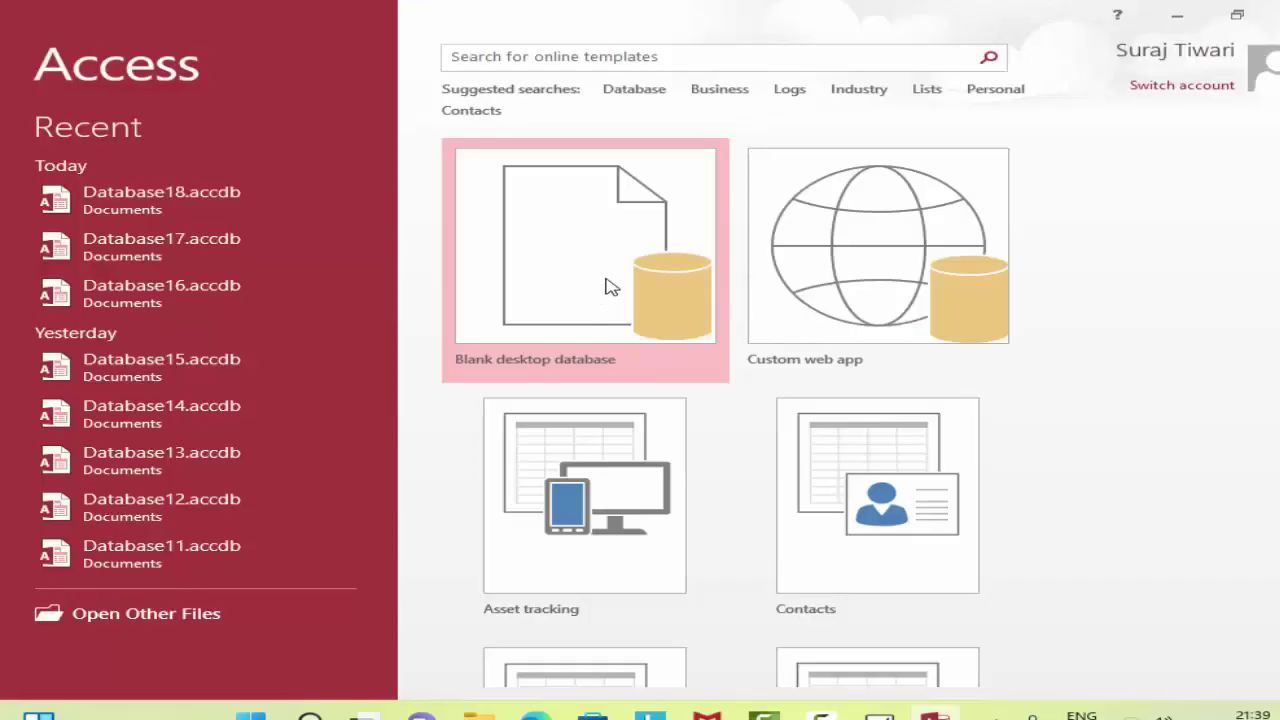
Create blank database Database19 and start an empty Query1 in design view with no tables
{"action": "left_click", "coordinate": [610, 286]}
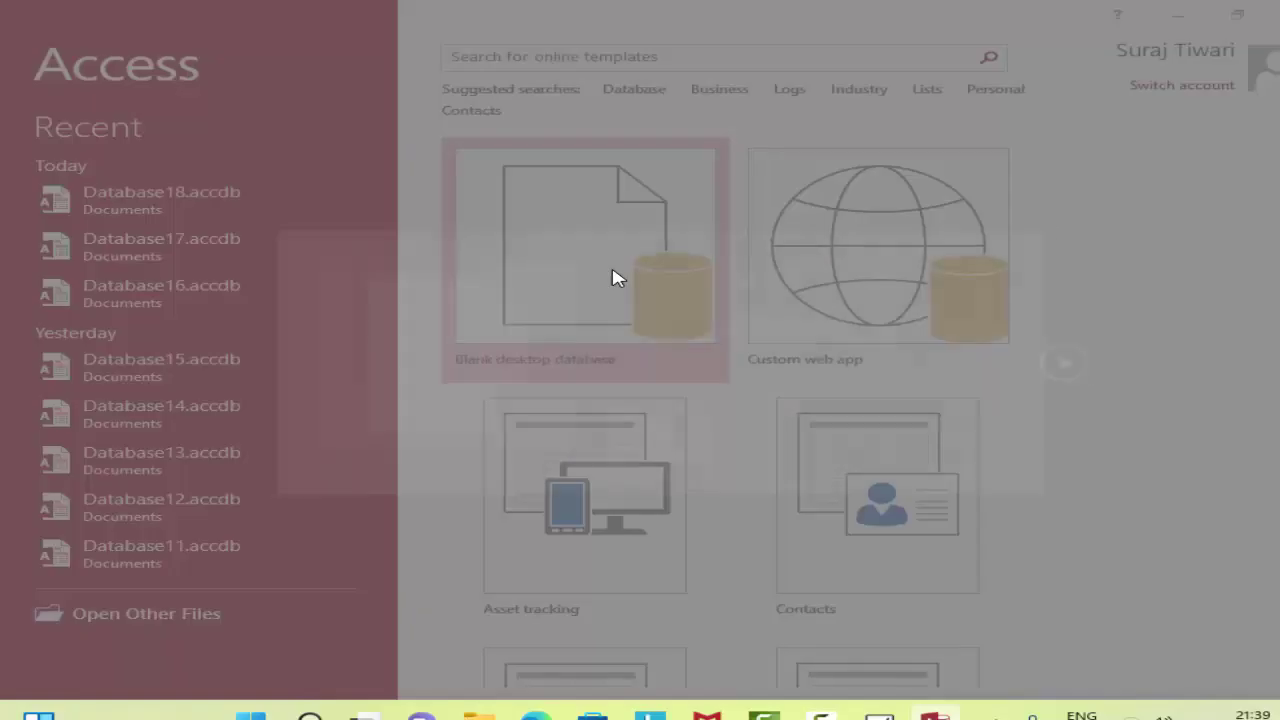
{"action": "left_click", "coordinate": [665, 436]}
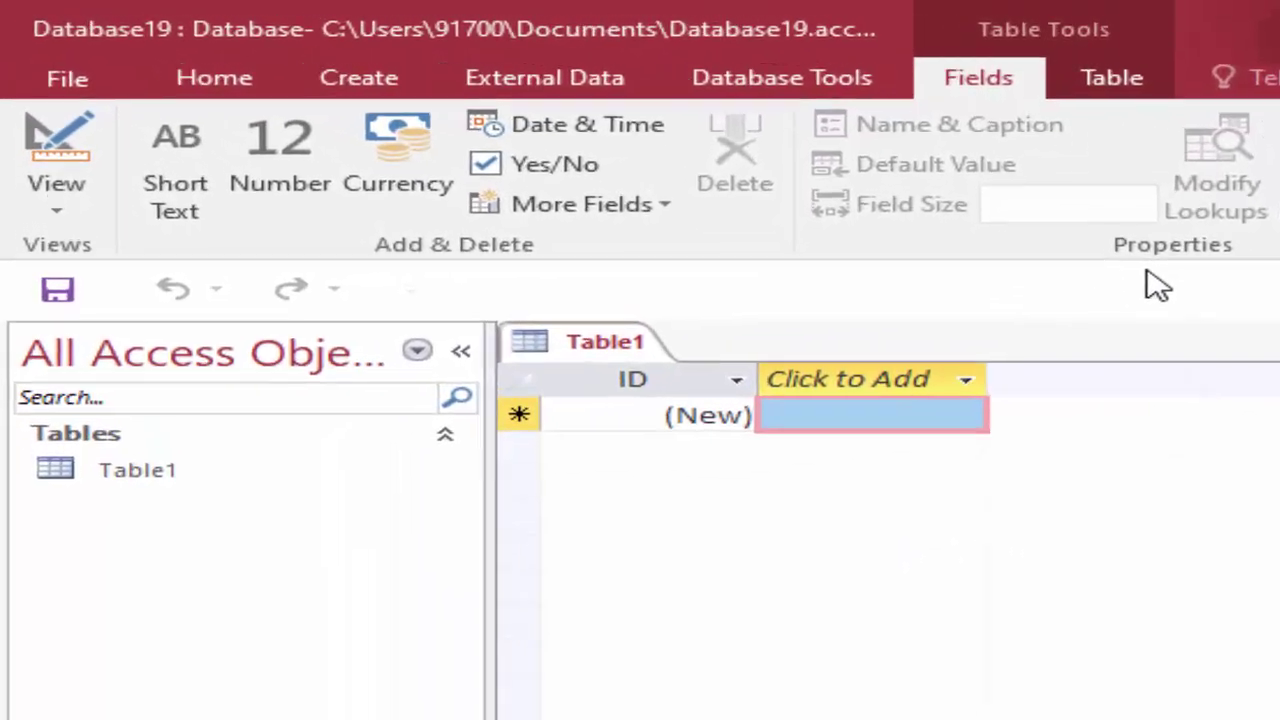
{"action": "left_click", "coordinate": [333, 88]}
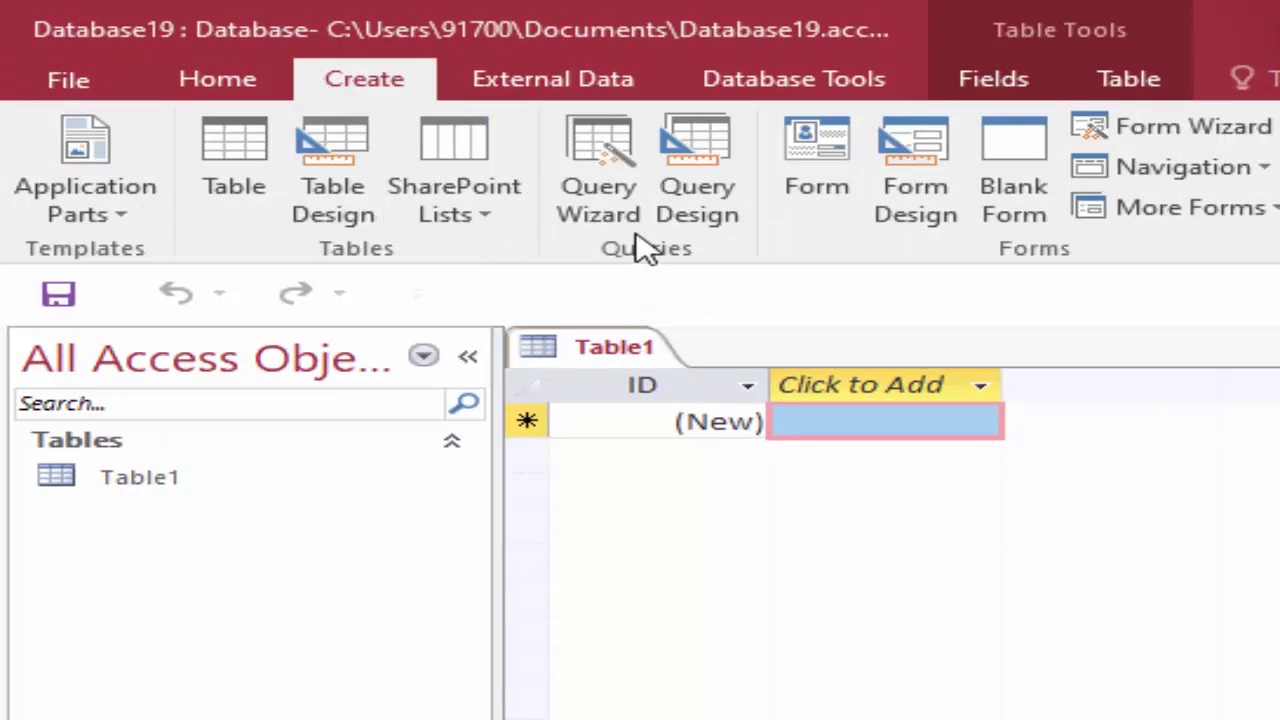
{"action": "left_click", "coordinate": [700, 191]}
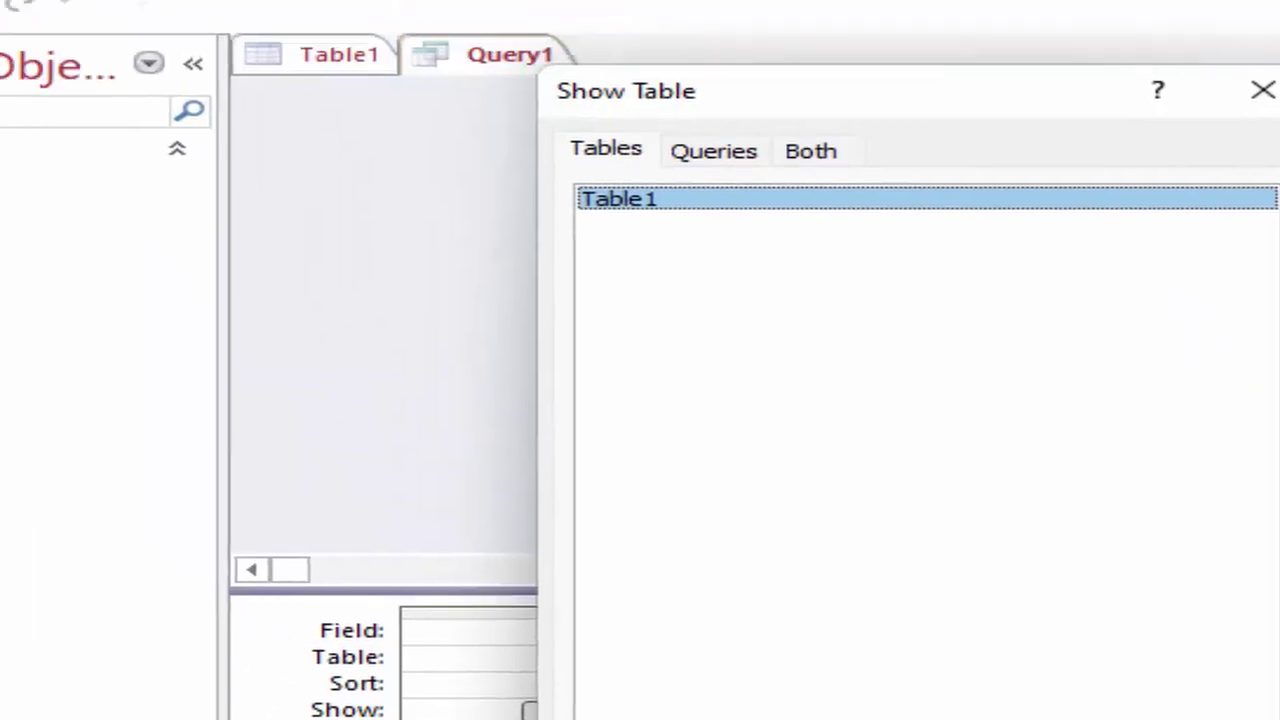
{"action": "left_click", "coordinate": [938, 637]}
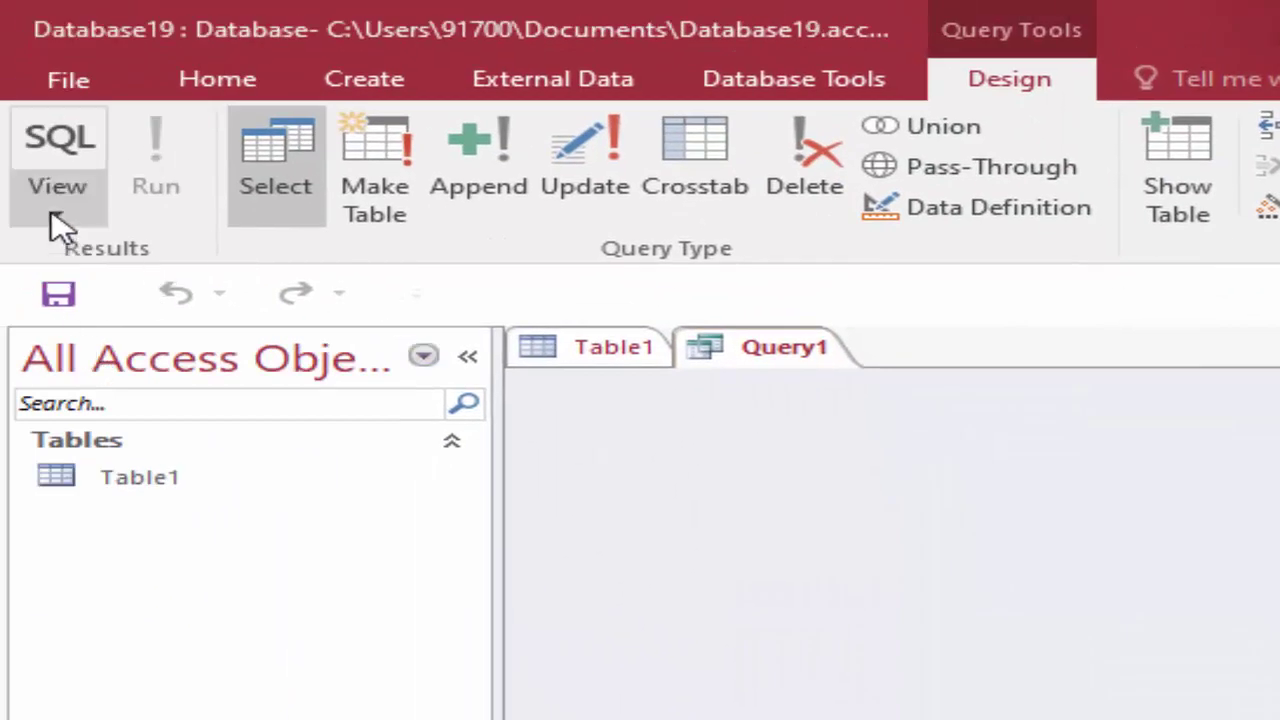
In SQL view, write CREATE TABLE ProductT with Serial_number and Name_of_Product varchar(4) fields
{"action": "left_click", "coordinate": [54, 160]}
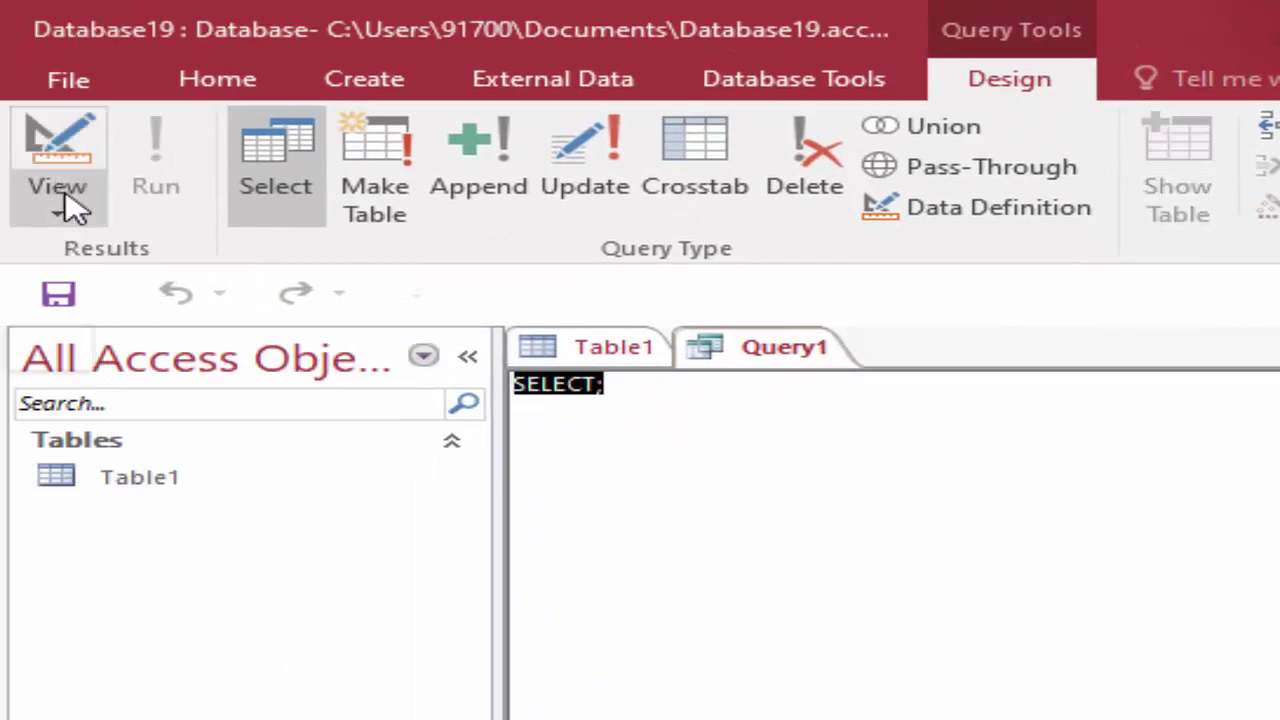
{"action": "key", "text": "Delete"}
{"action": "type", "text": "re"}
{"action": "type", "text": "a"}
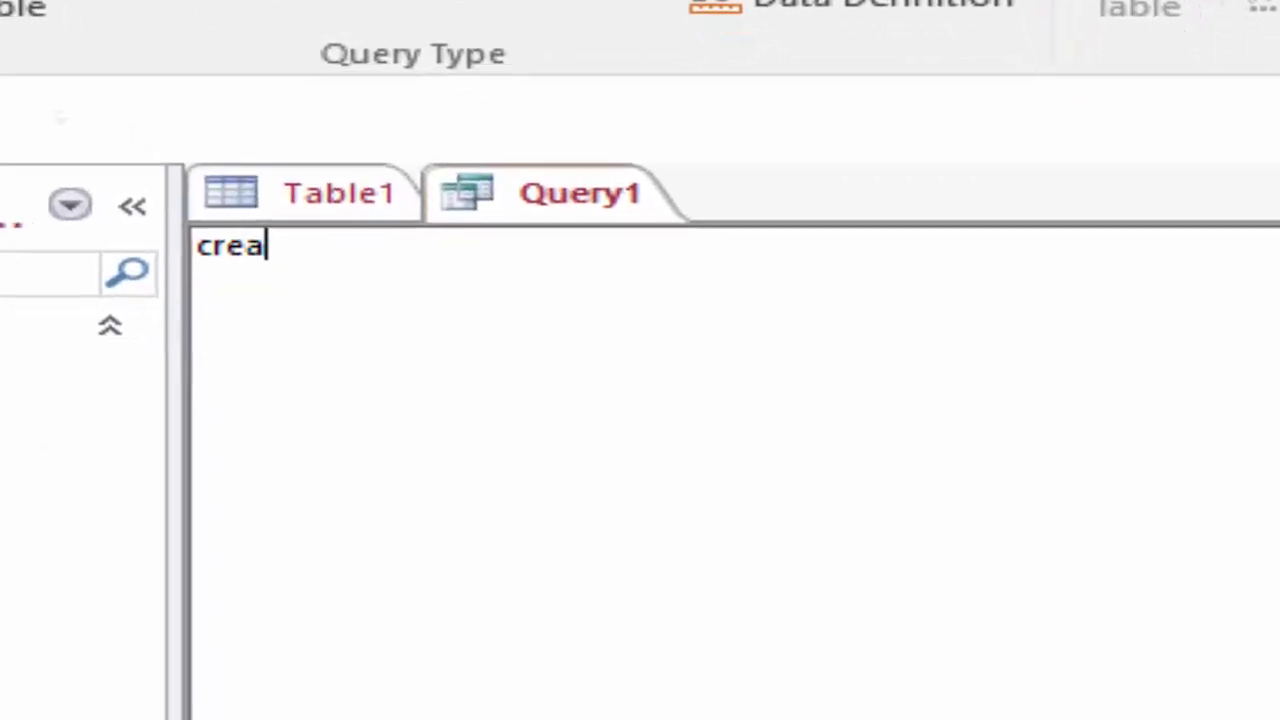
{"action": "type", "text": "te tabl"}
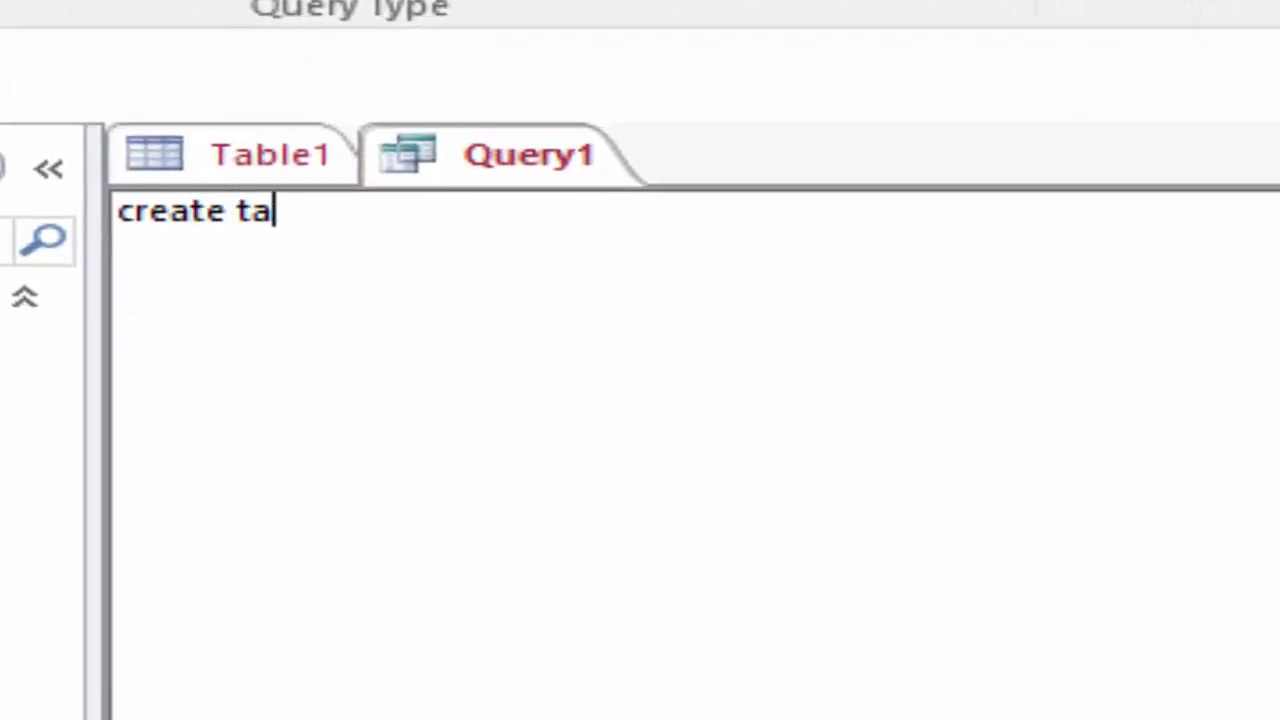
{"action": "type", "text": "e "}
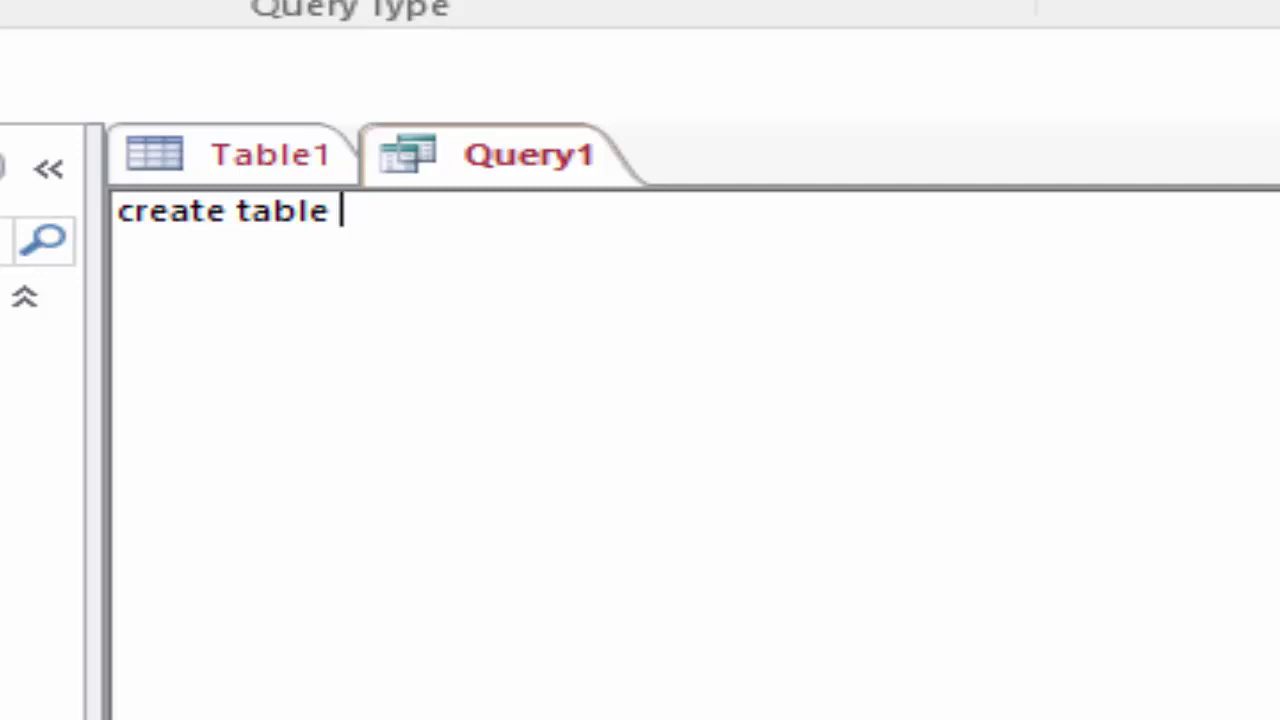
{"action": "type", "text": "Prod"}
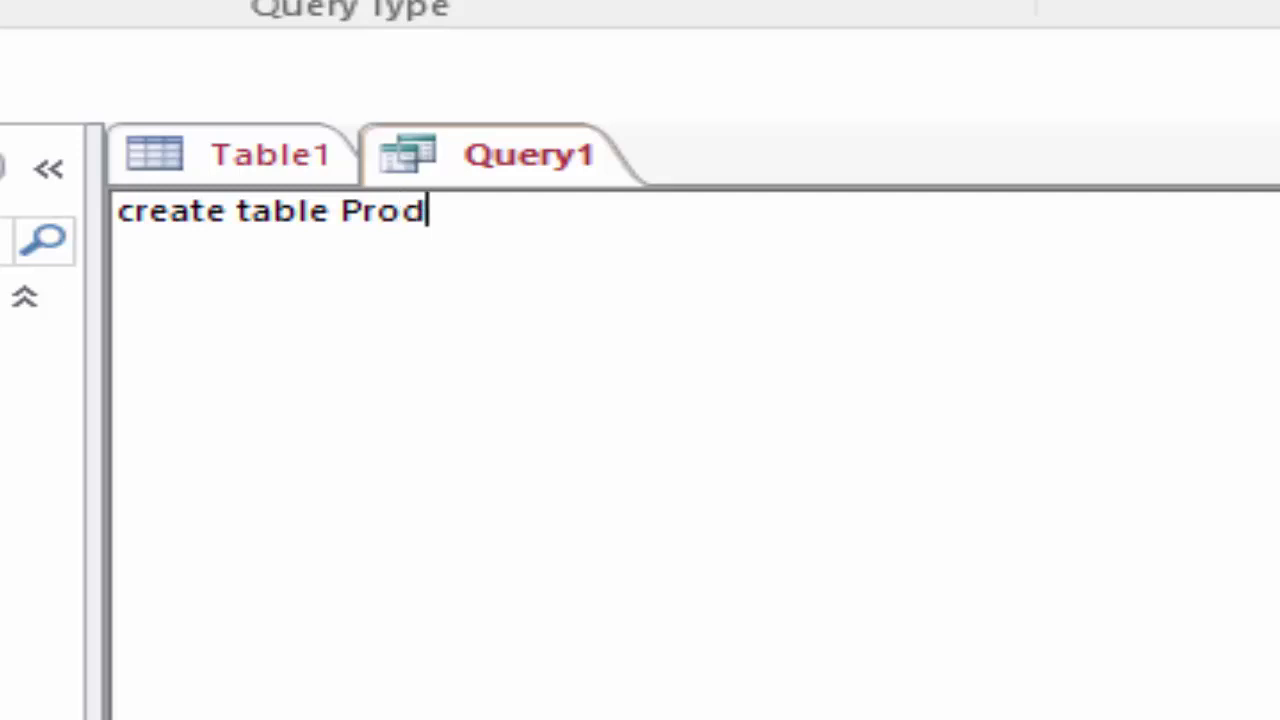
{"action": "type", "text": "uctT("}
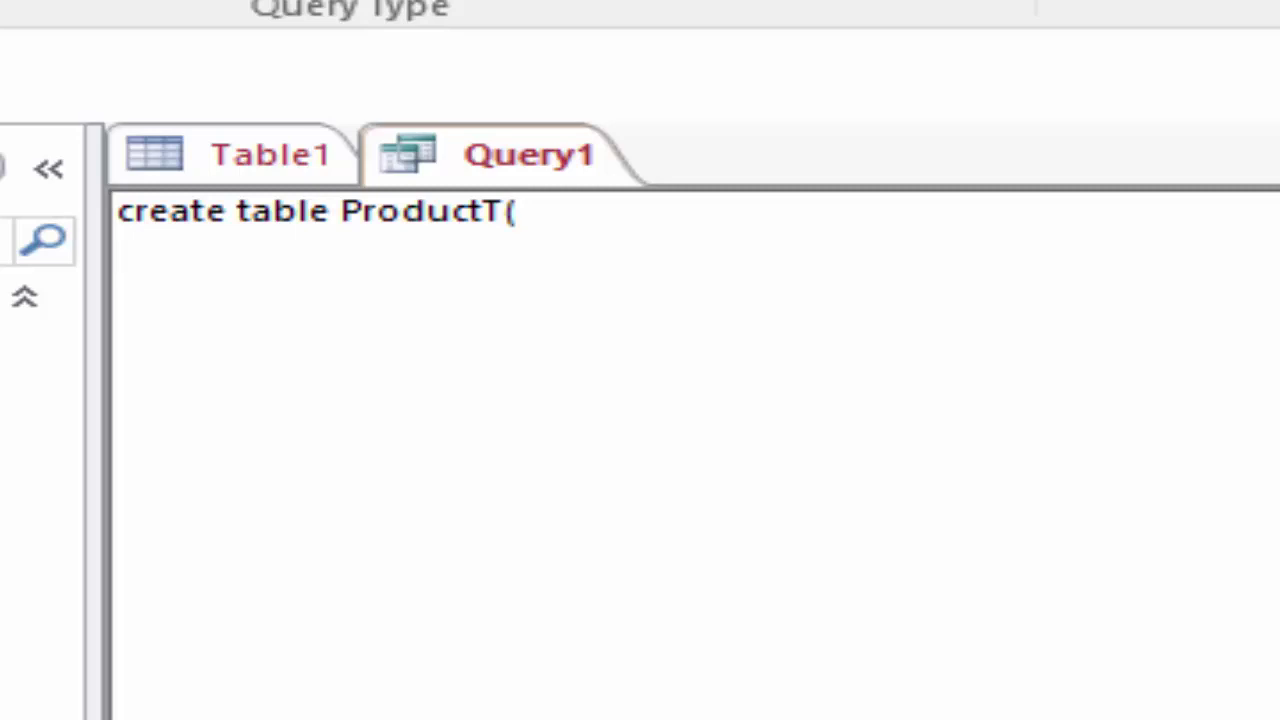
{"action": "type", "text": "eri"}
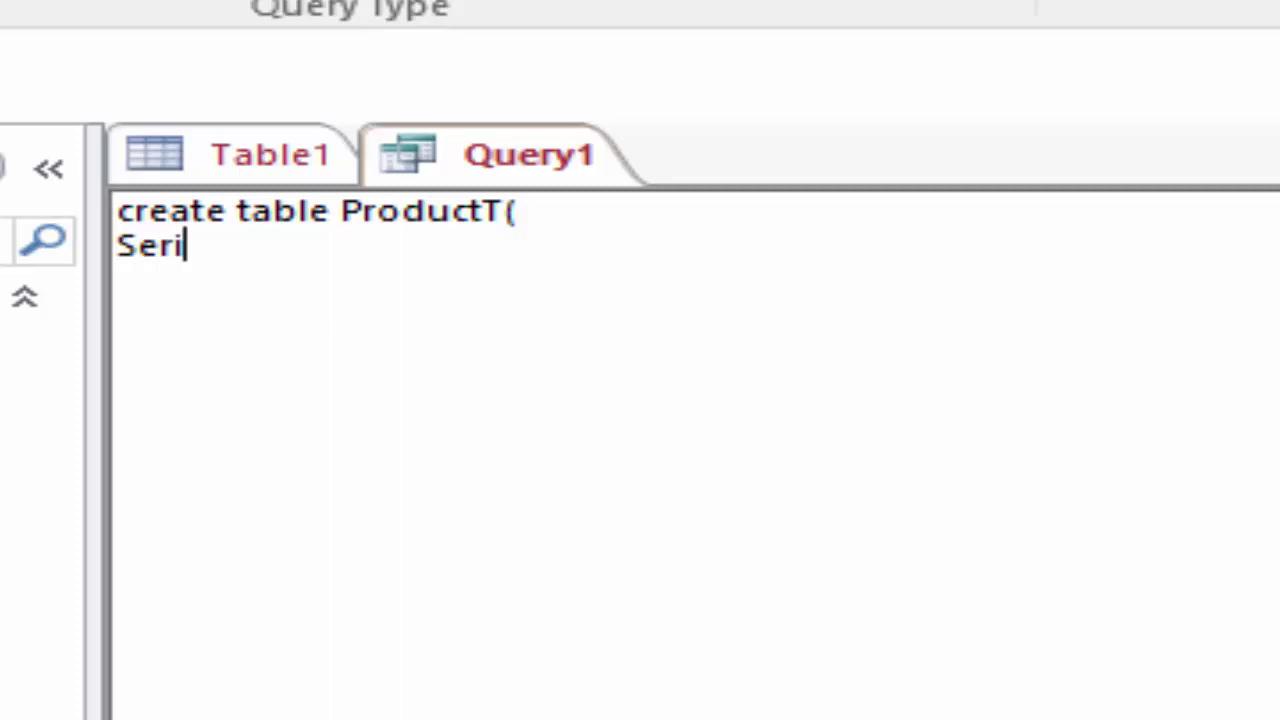
{"action": "type", "text": "al_n"}
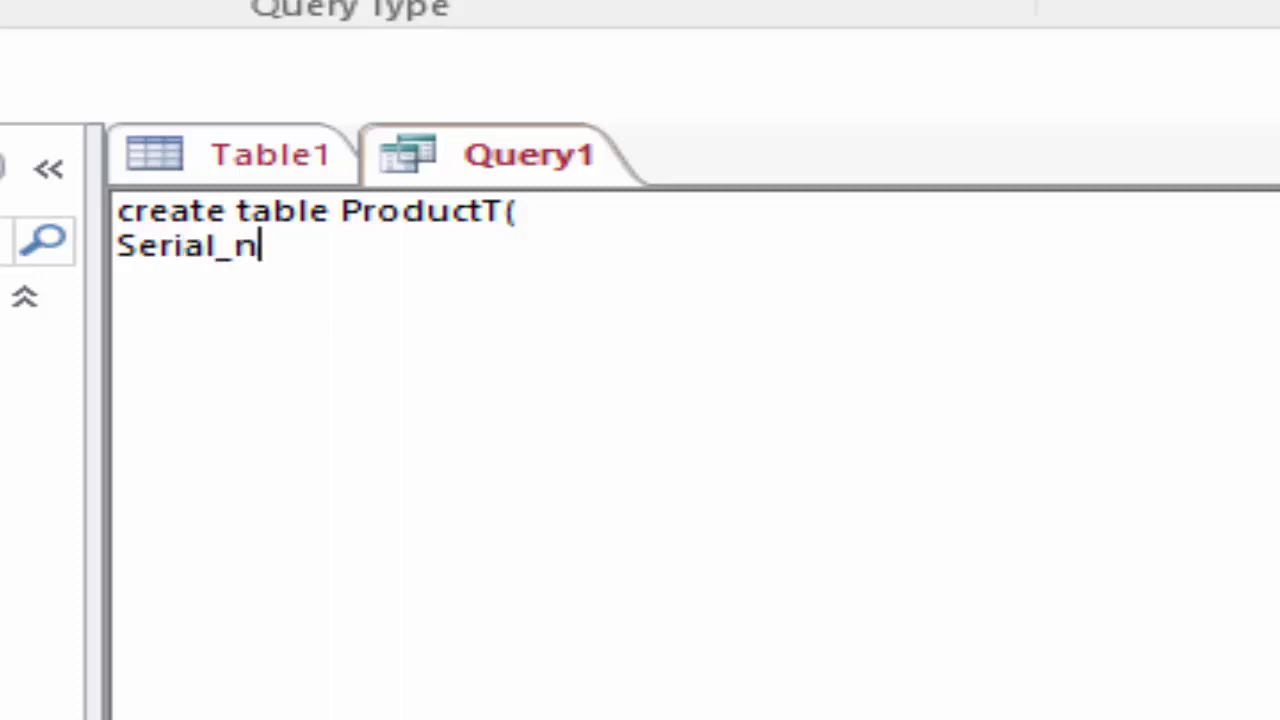
{"action": "type", "text": "umber"}
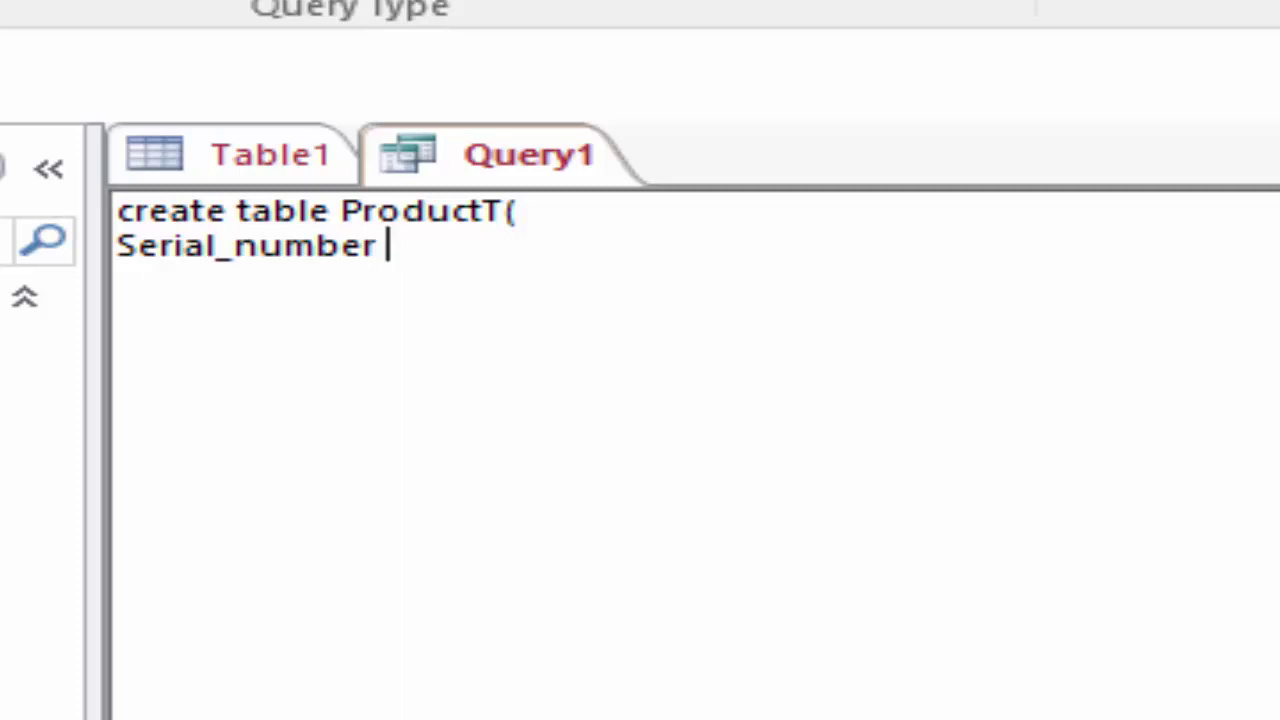
{"action": "type", "text": "n"}
{"action": "type", "text": "umber"}
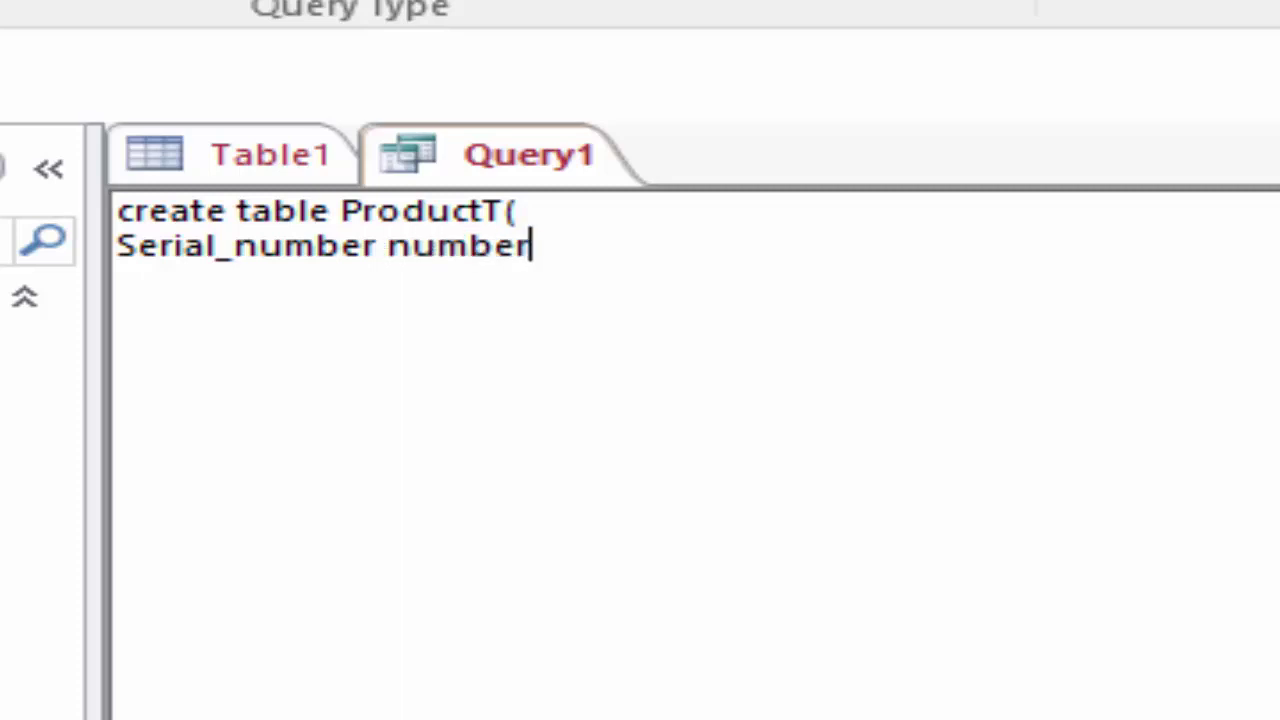
{"action": "type", "text": ","}
{"action": "key", "text": "Return"}
{"action": "type", "text": "Nam"}
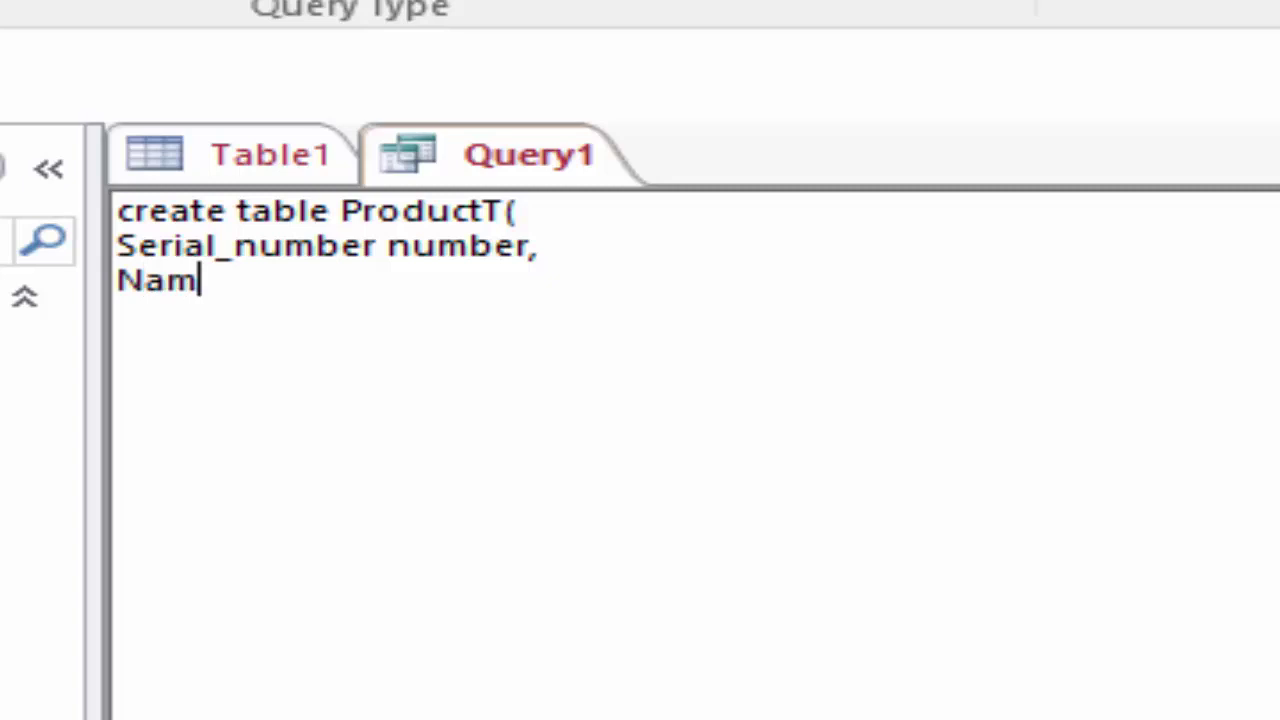
{"action": "type", "text": "e_o"}
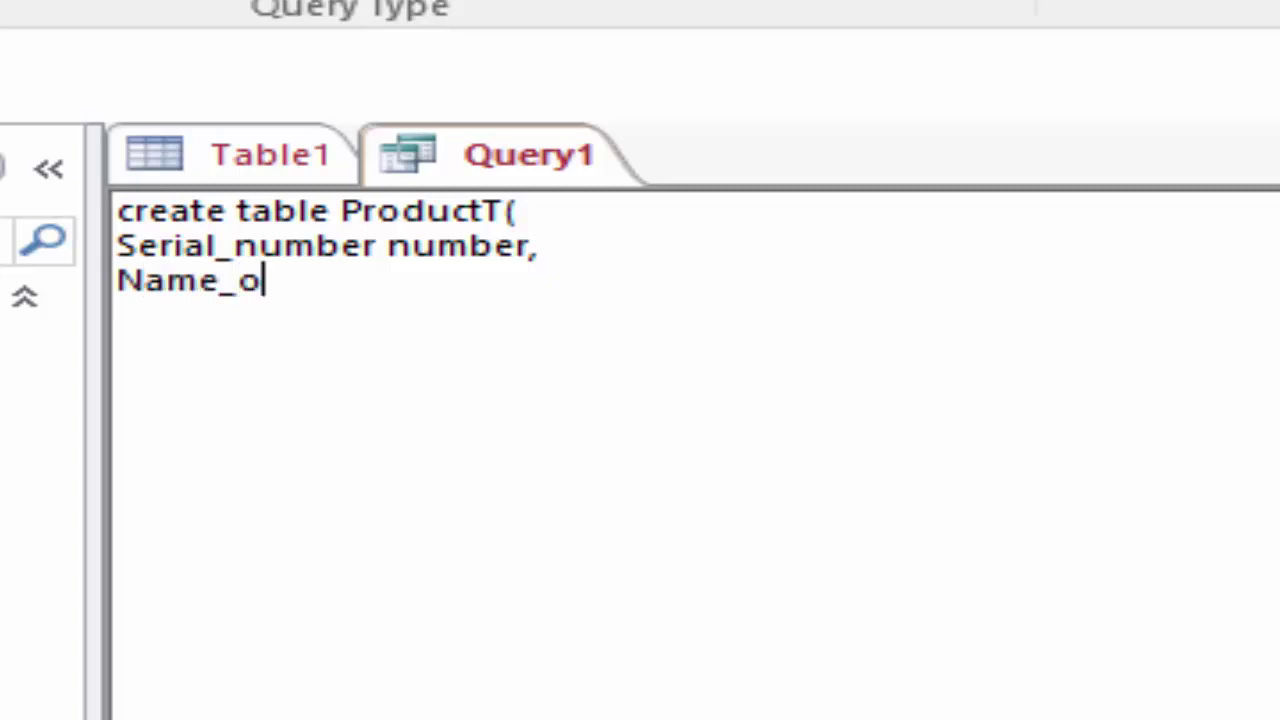
{"action": "type", "text": "f_P"}
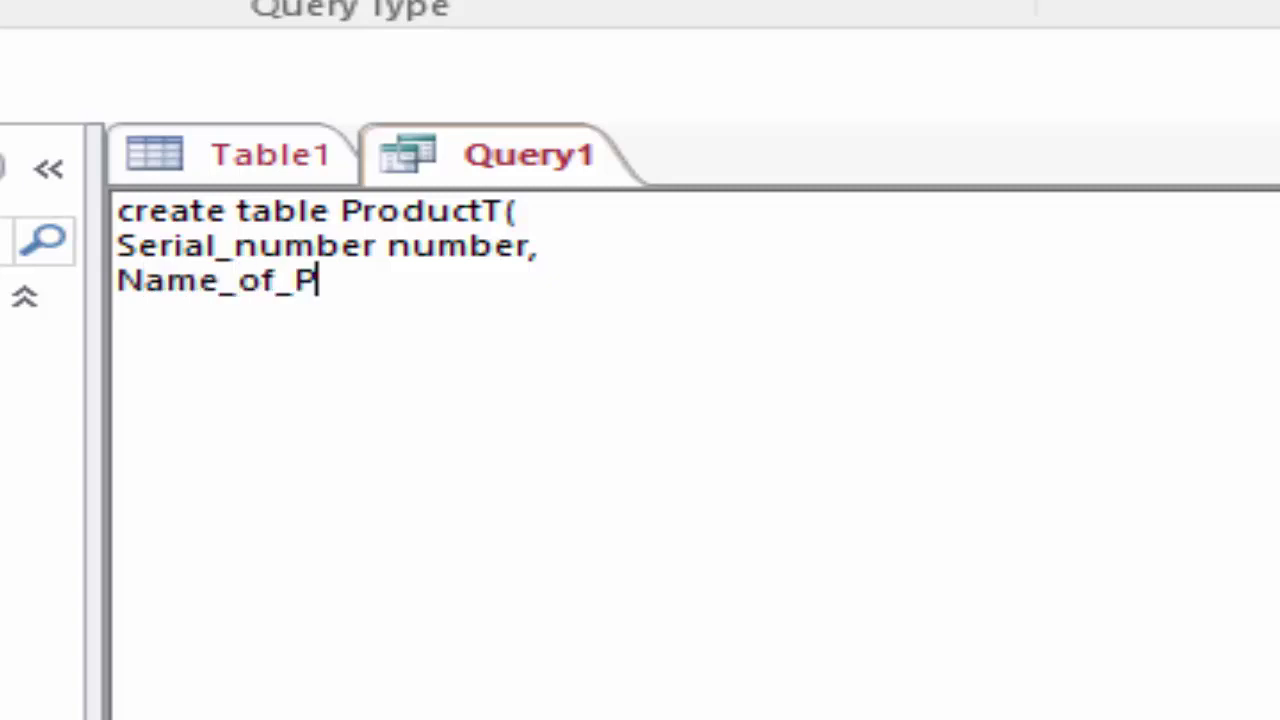
{"action": "type", "text": "rodu"}
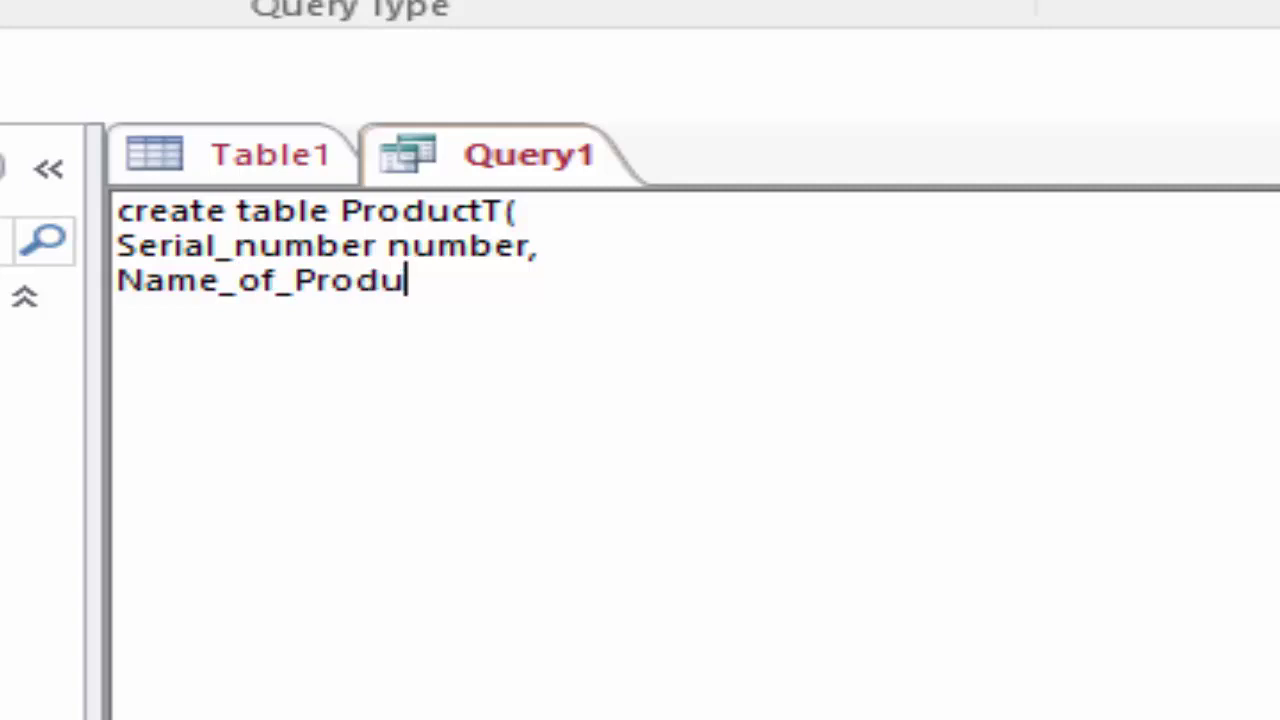
{"action": "type", "text": "ct "}
{"action": "type", "text": "varch"}
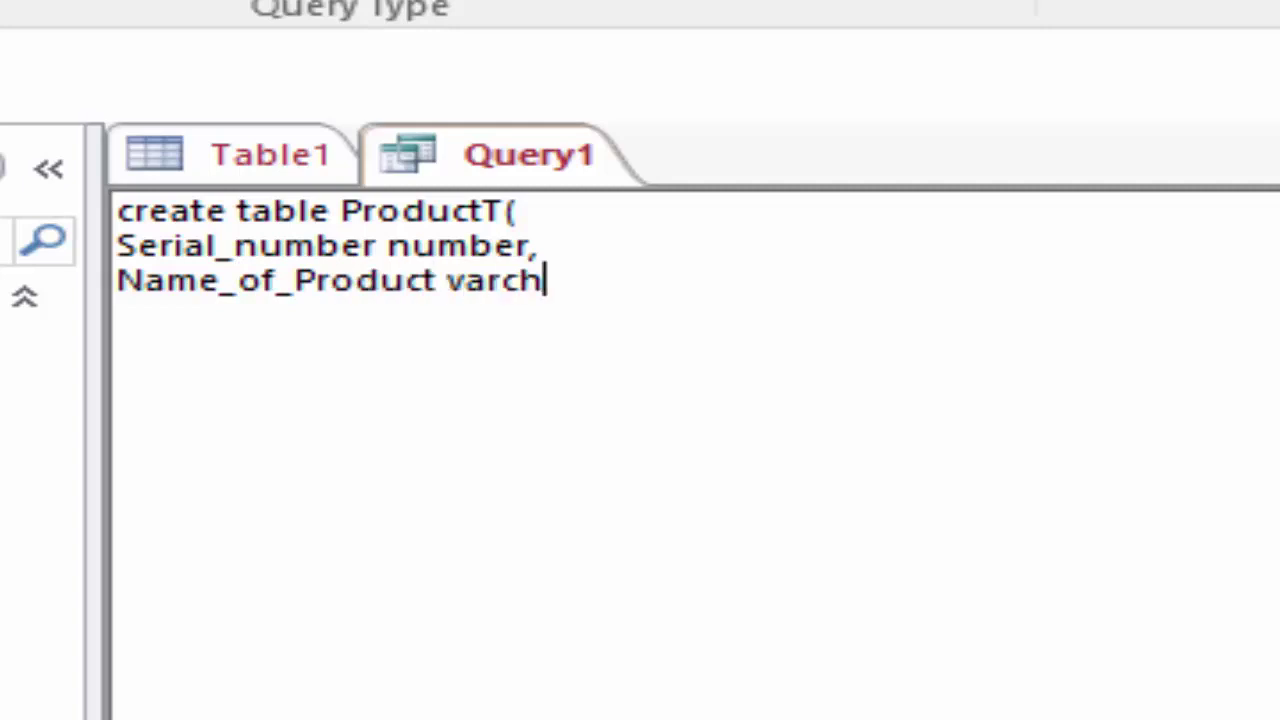
{"action": "type", "text": "a"}
{"action": "type", "text": "r"}
{"action": "type", "text": "("}
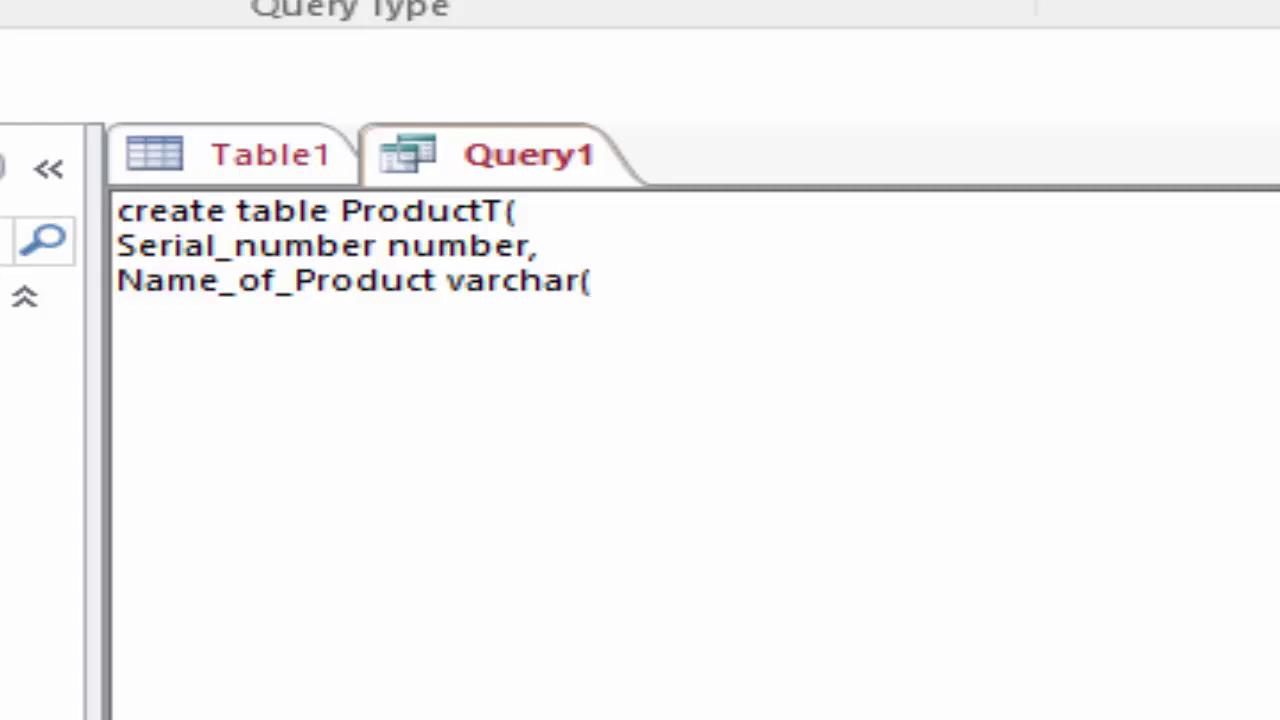
{"action": "type", "text": "3"}
{"action": "key", "text": "BackSpace"}
{"action": "type", "text": "4"}
{"action": "type", "text": ") "}
{"action": "type", "text": ")"}
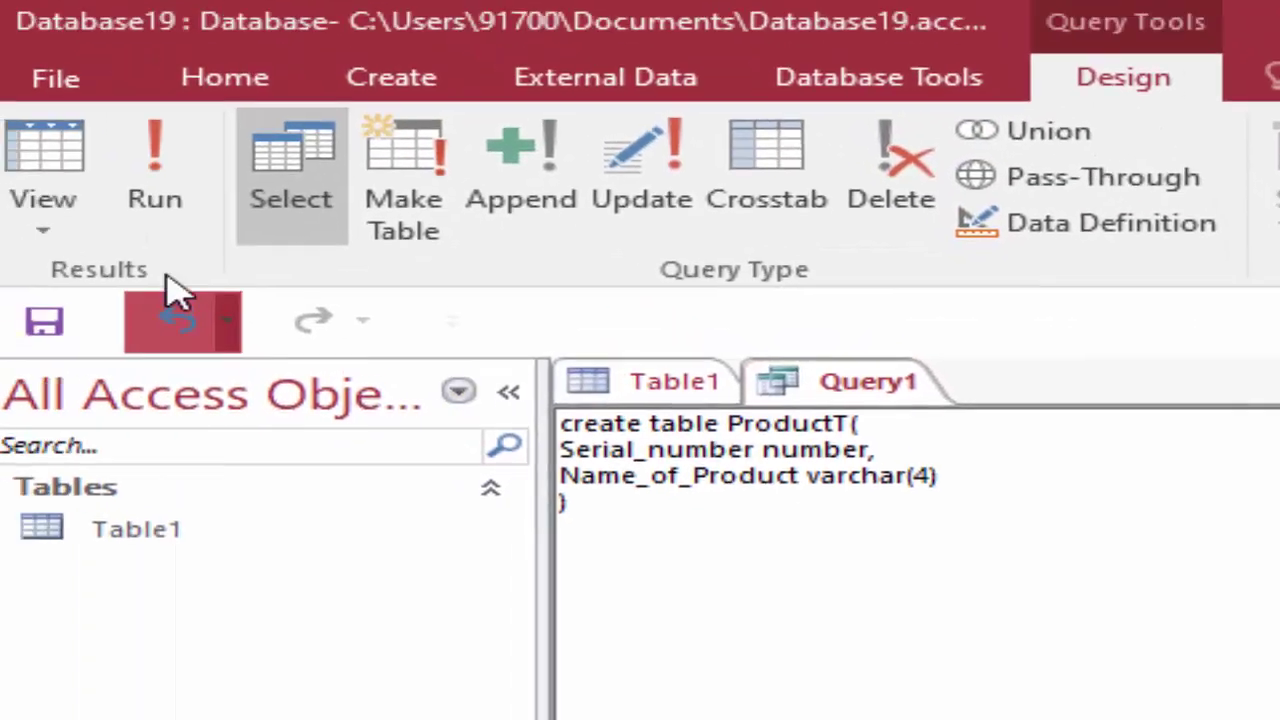
Close the unused Table1 and run the create-table query
{"action": "right_click", "coordinate": [668, 400]}
{"action": "left_click", "coordinate": [751, 457]}
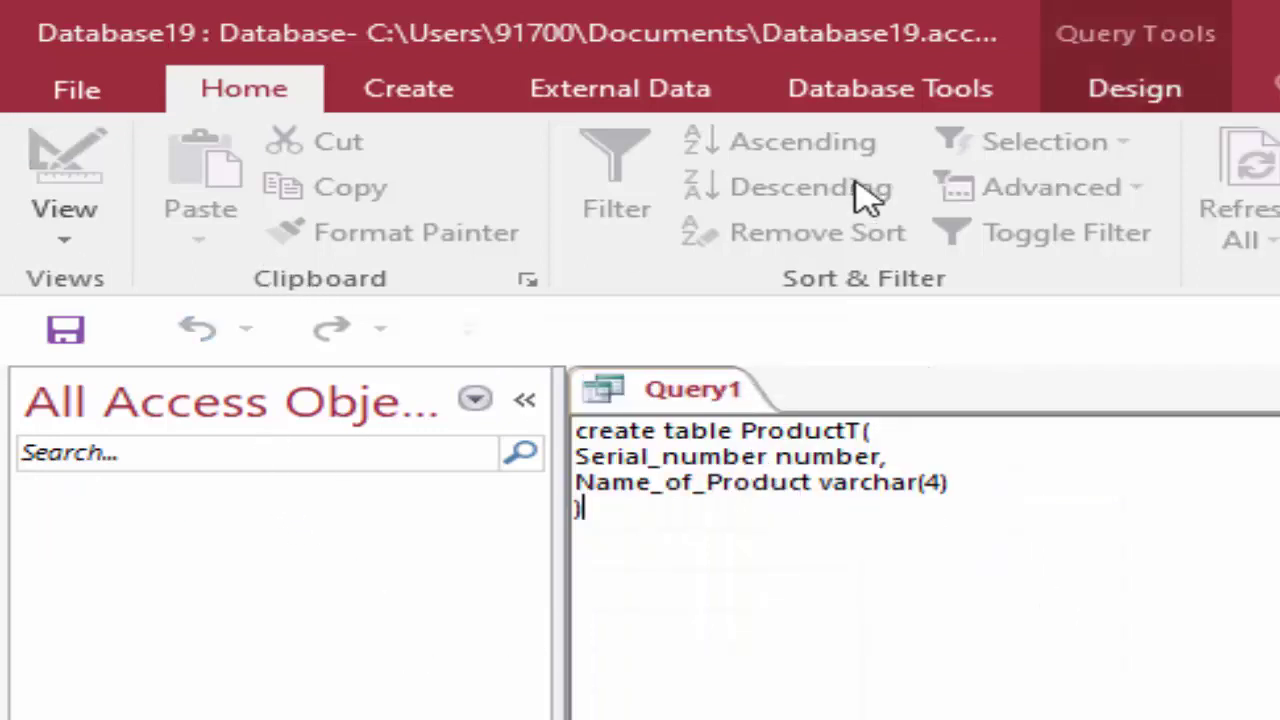
{"action": "left_click", "coordinate": [1108, 100]}
{"action": "left_click", "coordinate": [170, 180]}
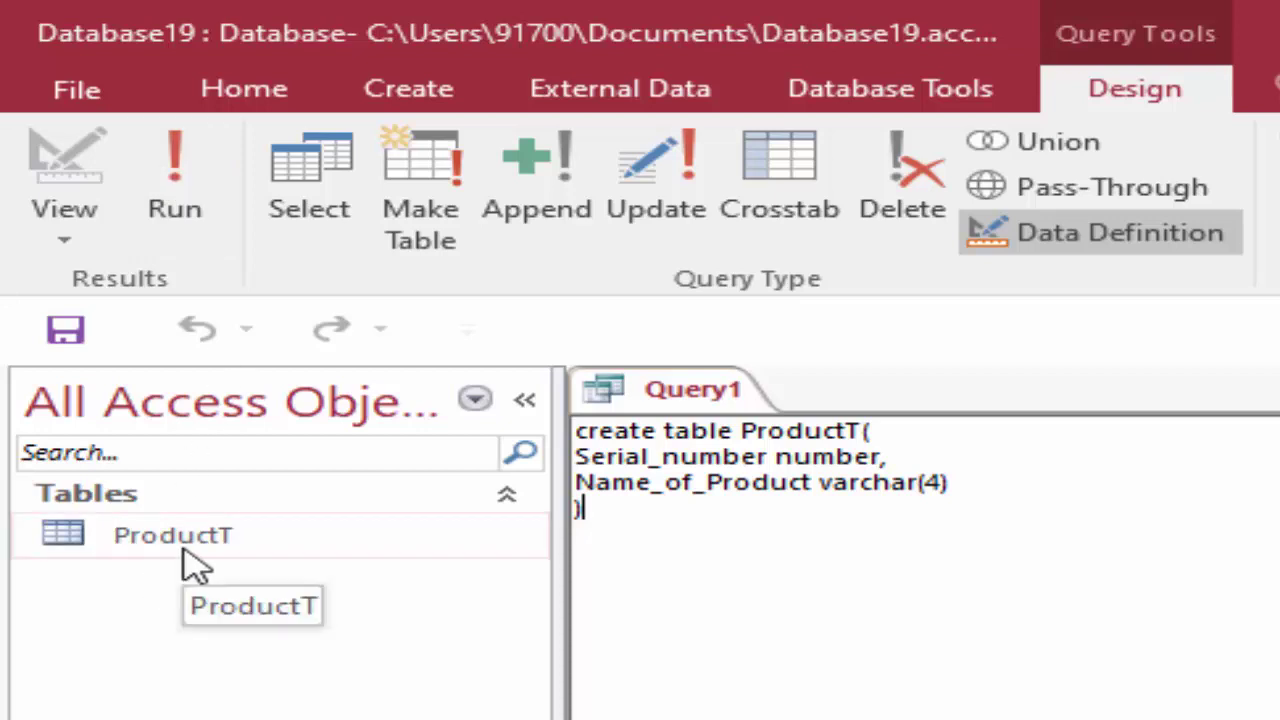
Open the ProductT datasheet and autofit the Serial_number and Name_of_Product columns
{"action": "double_click", "coordinate": [184, 550]}
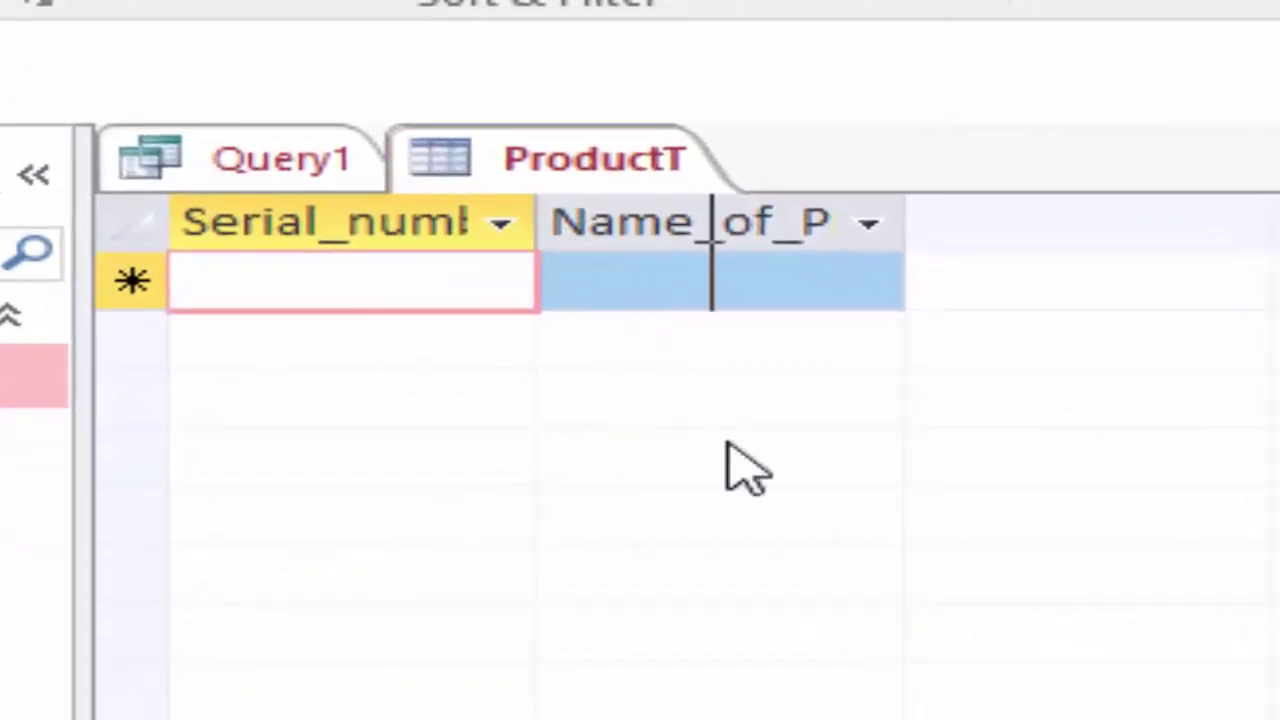
{"action": "double_click", "coordinate": [535, 222]}
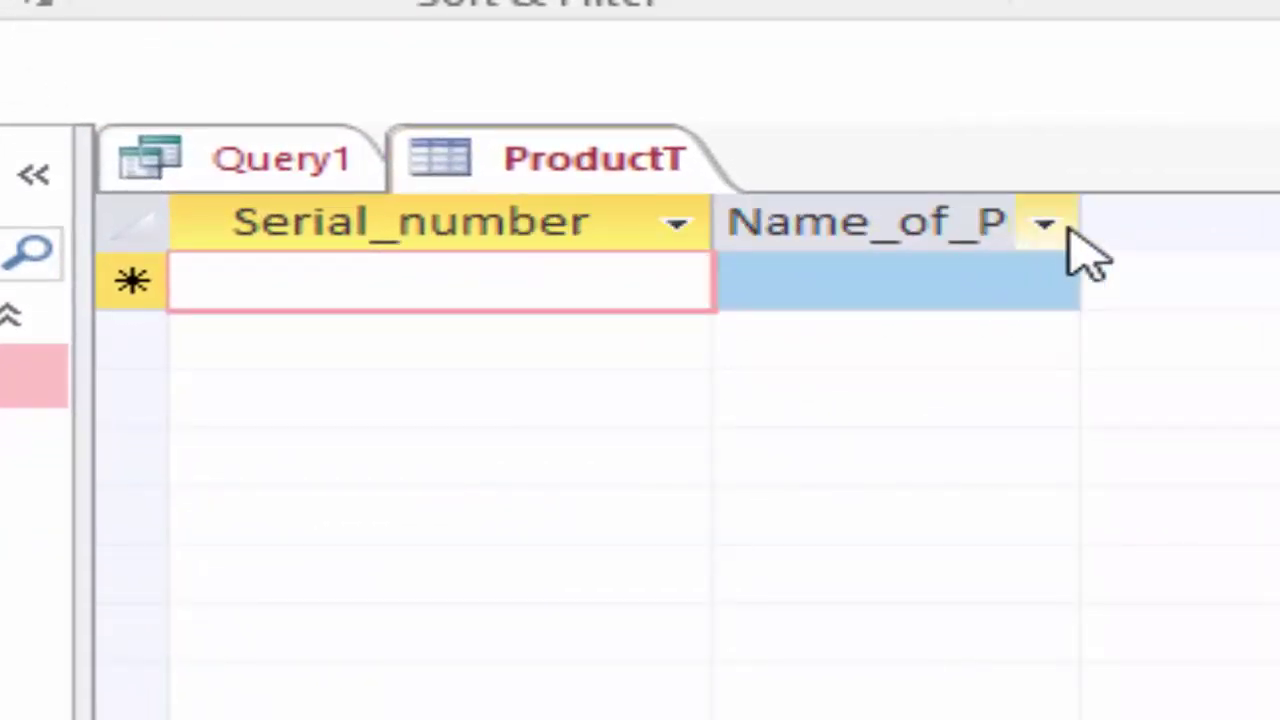
{"action": "double_click", "coordinate": [1081, 222]}
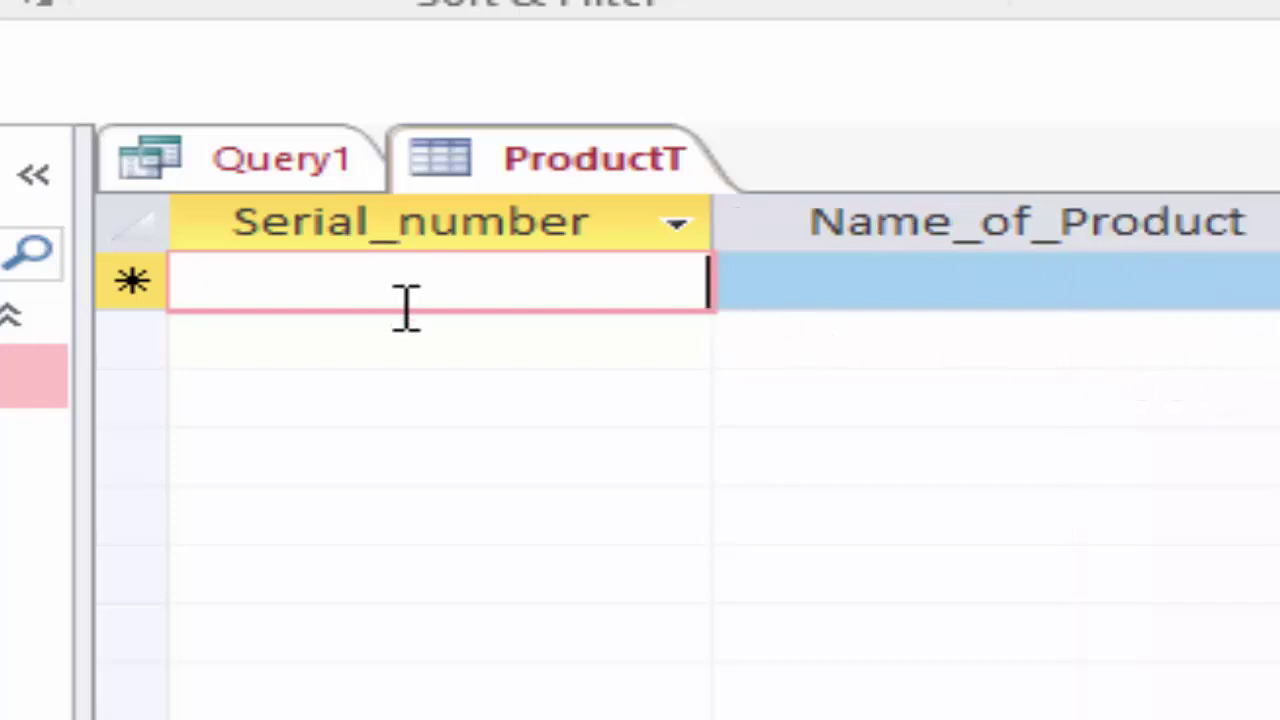
Enter ProductT records 1 Suga and 2 Soap
{"action": "type", "text": "1"}
{"action": "key", "text": "Tab"}
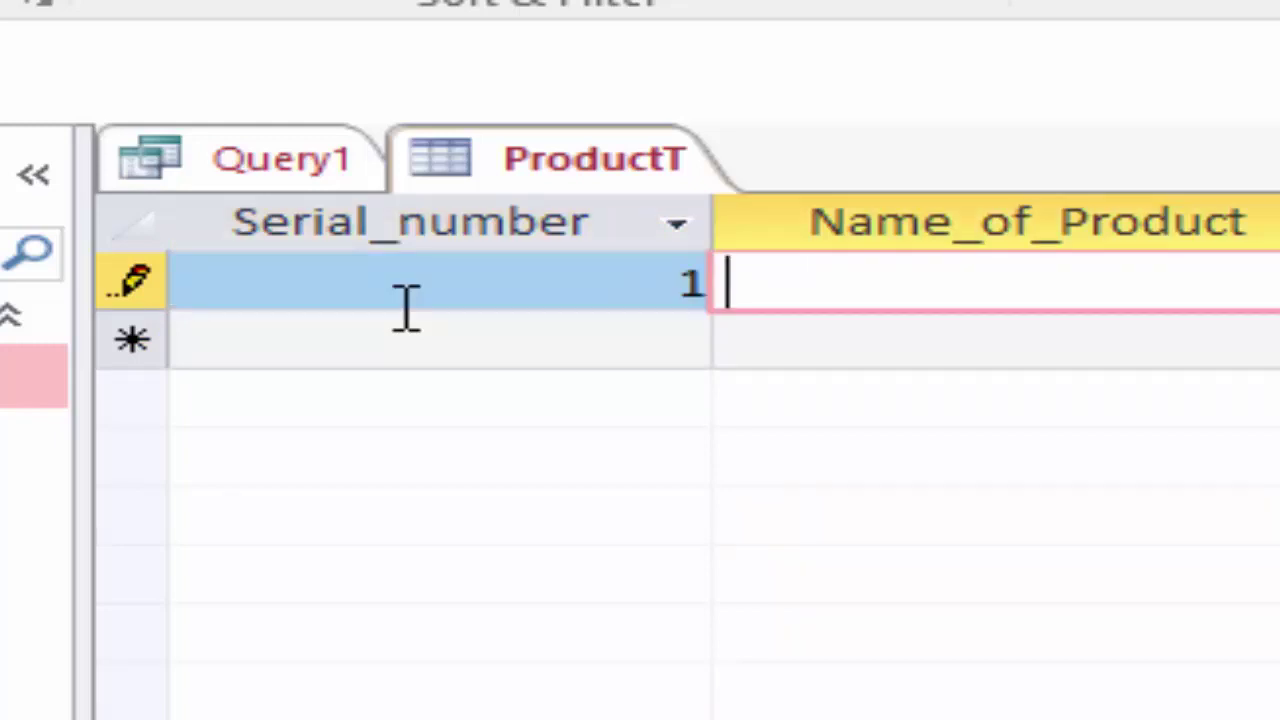
{"action": "type", "text": "Sug"}
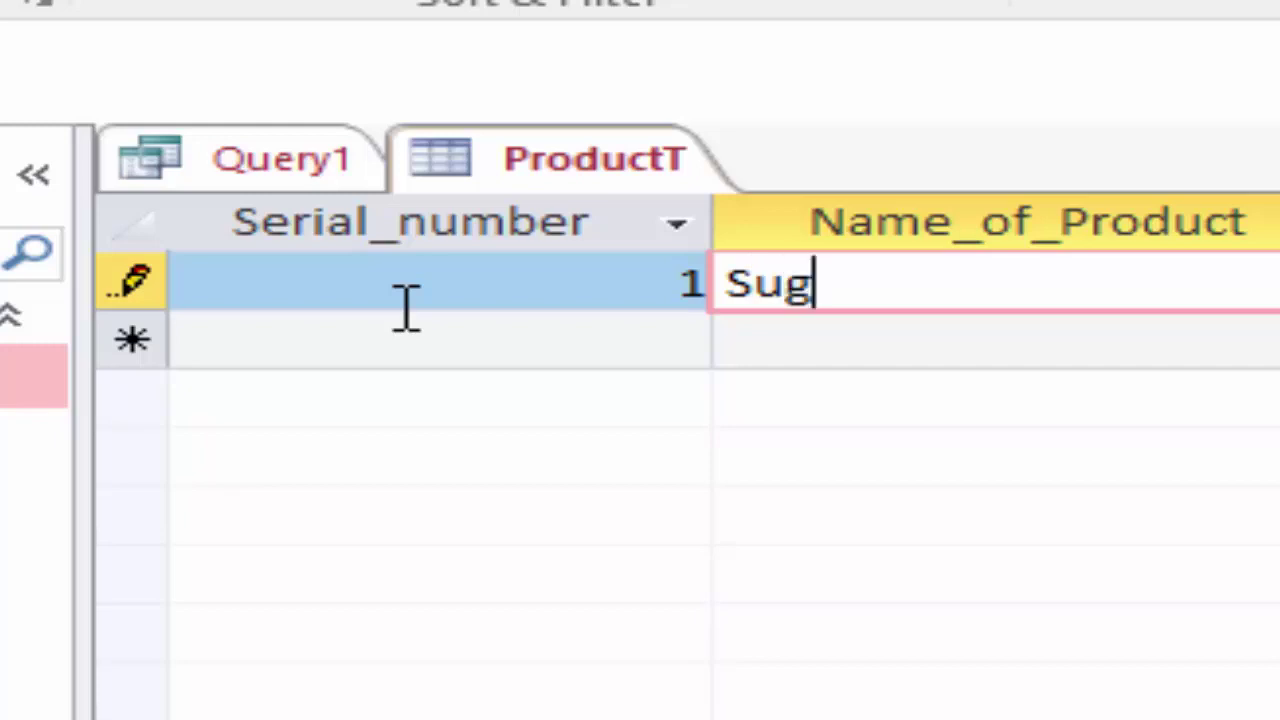
{"action": "type", "text": "a"}
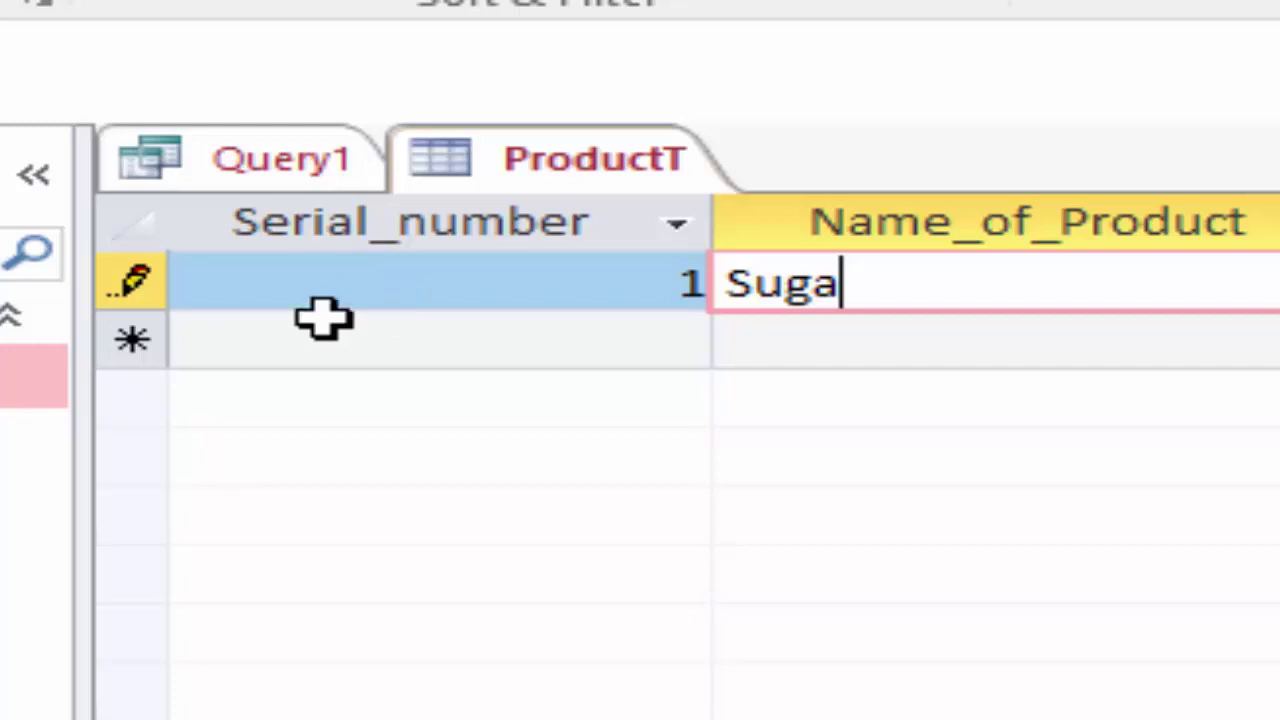
{"action": "left_click", "coordinate": [492, 329]}
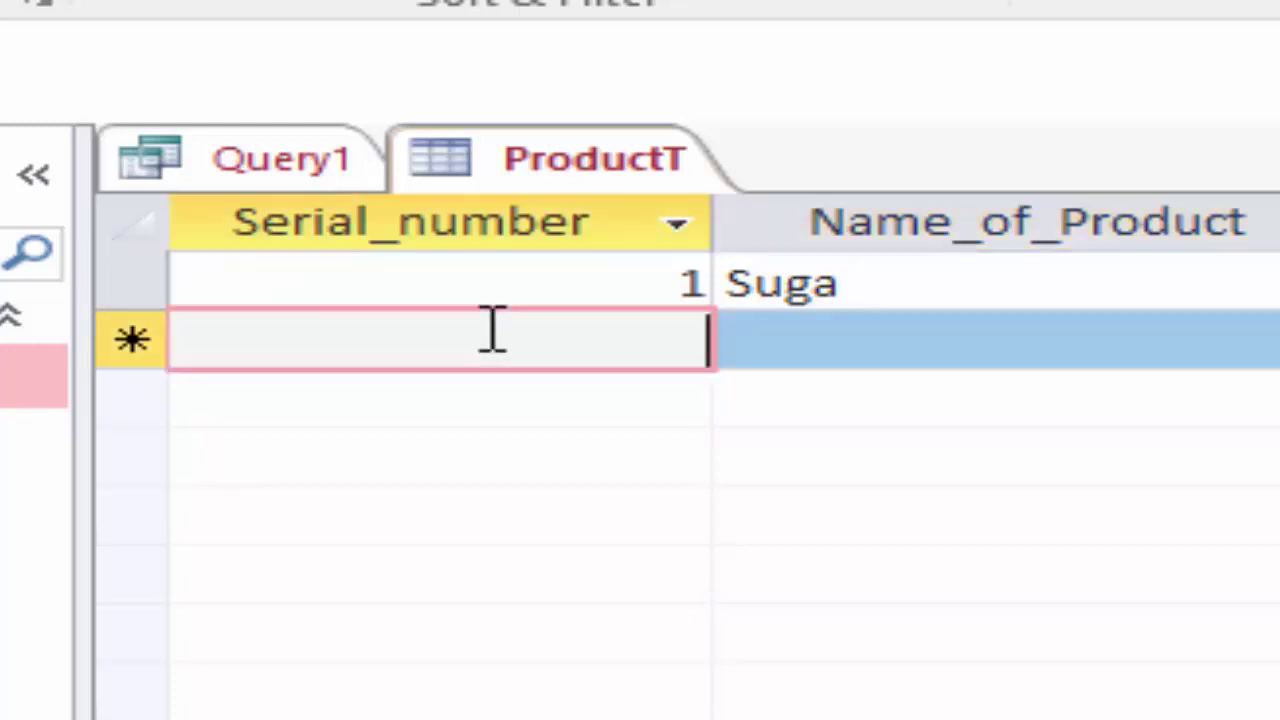
{"action": "type", "text": "2"}
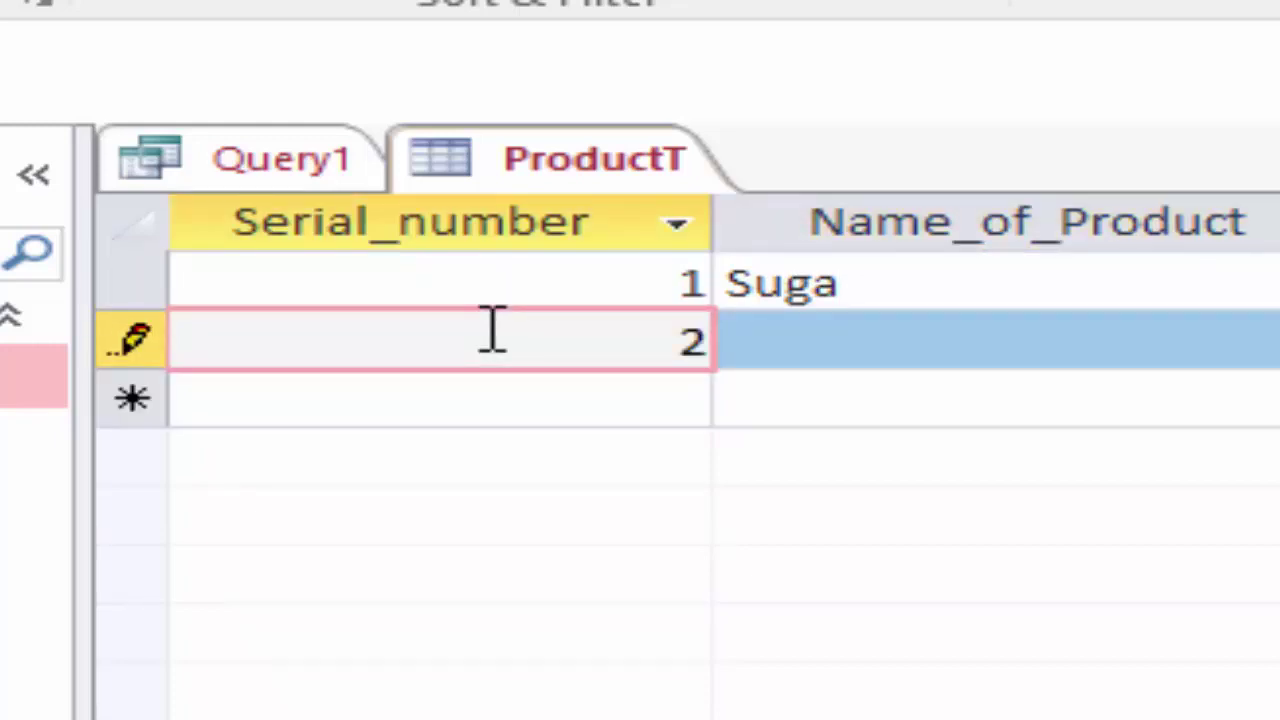
{"action": "key", "text": "Tab"}
{"action": "type", "text": "S"}
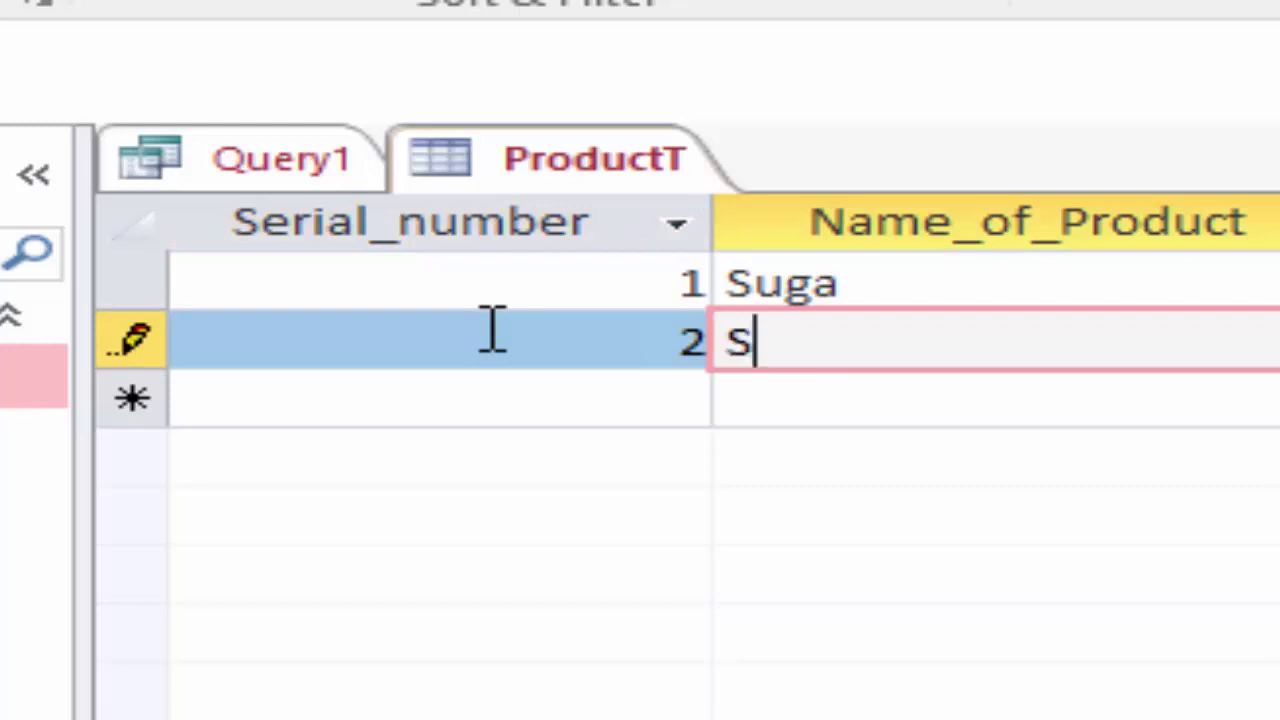
{"action": "type", "text": "oa"}
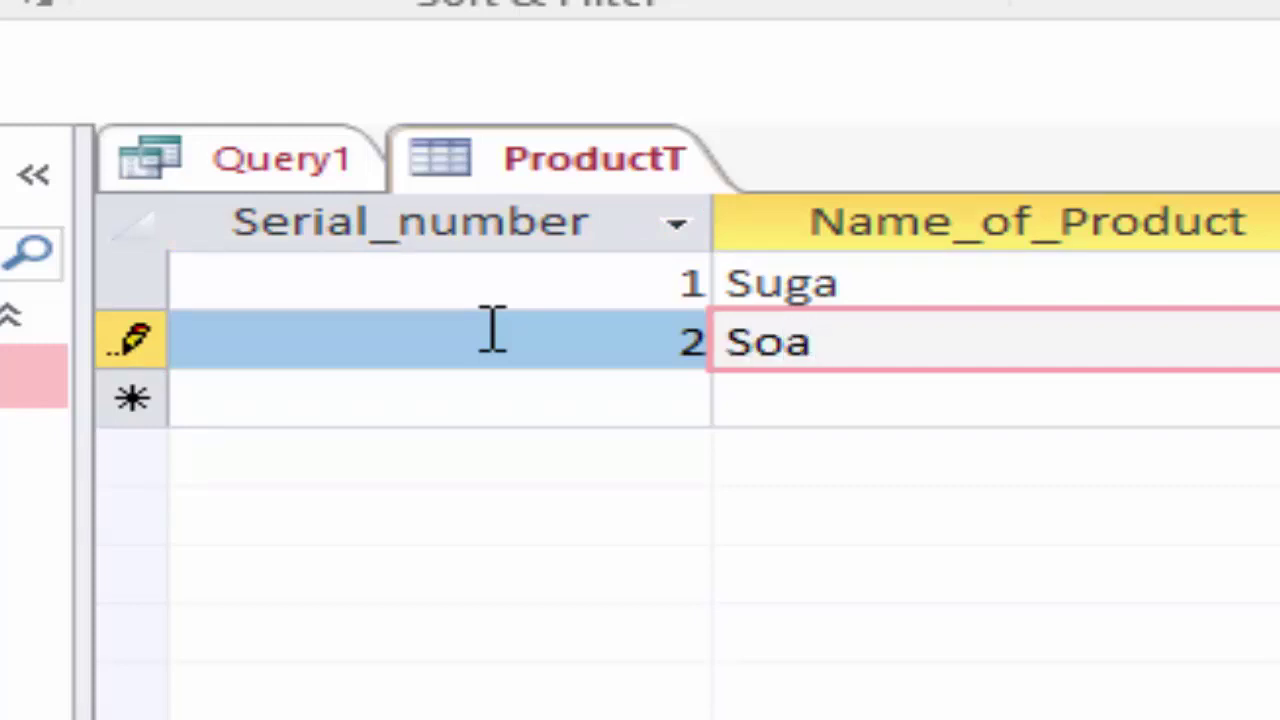
{"action": "type", "text": "p"}
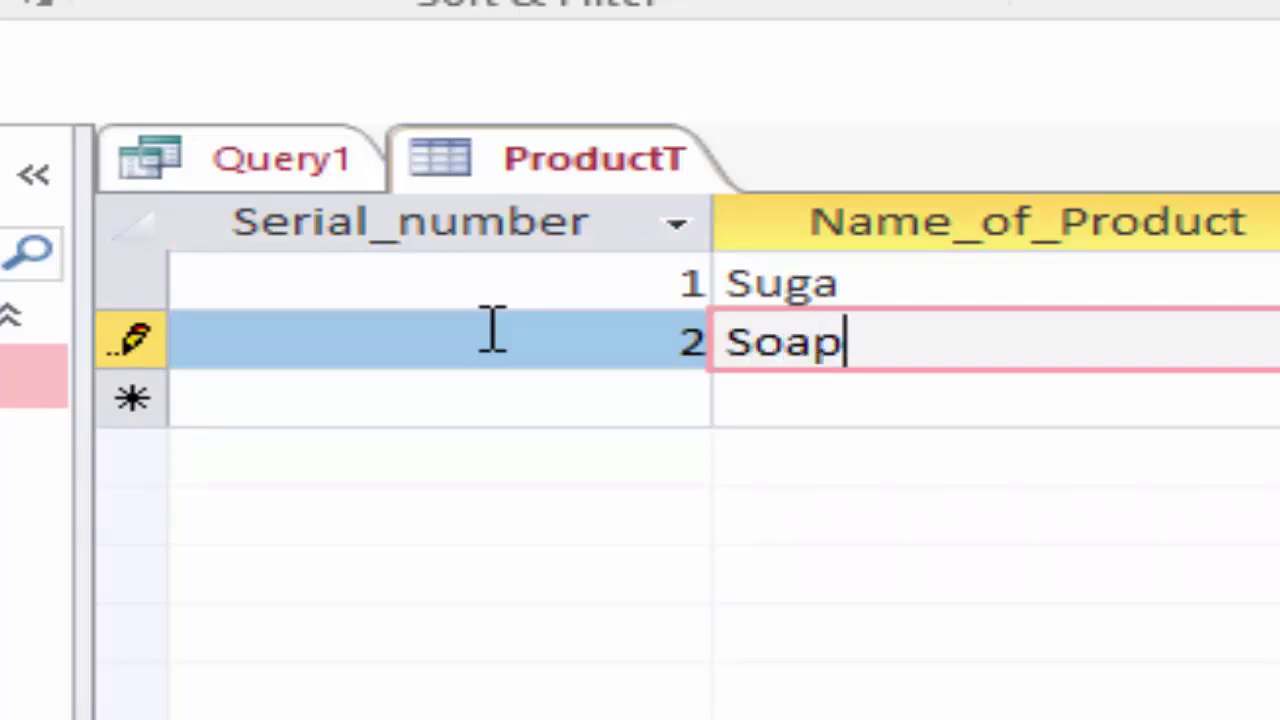
{"action": "key", "text": "Tab"}
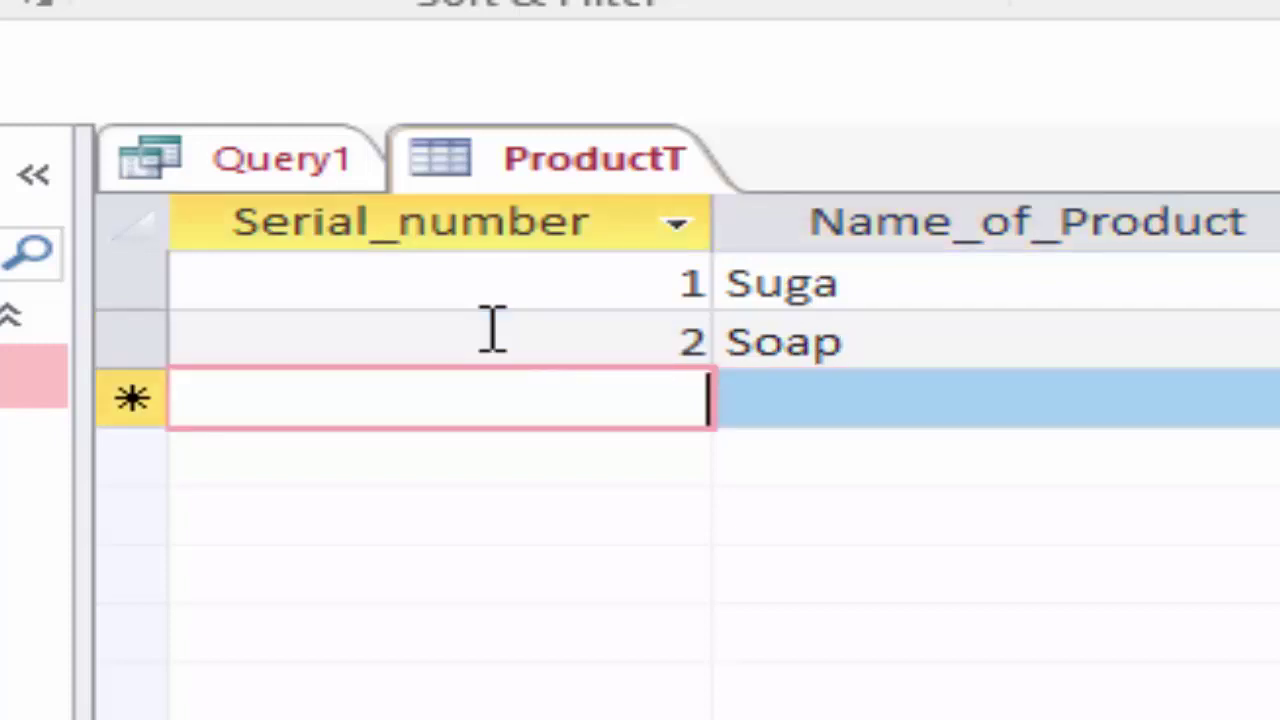
Enter ProductT records 3 Rice and 4 Soya
{"action": "type", "text": "3"}
{"action": "key", "text": "Tab"}
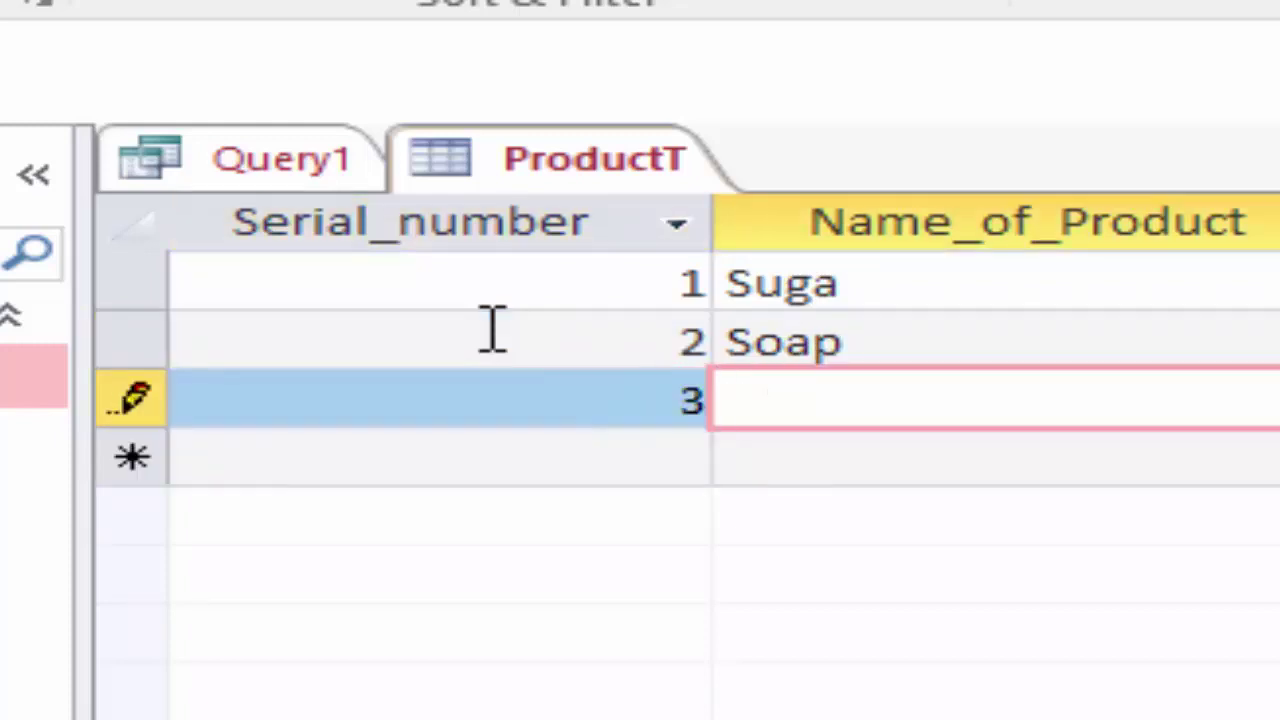
{"action": "type", "text": "Ric"}
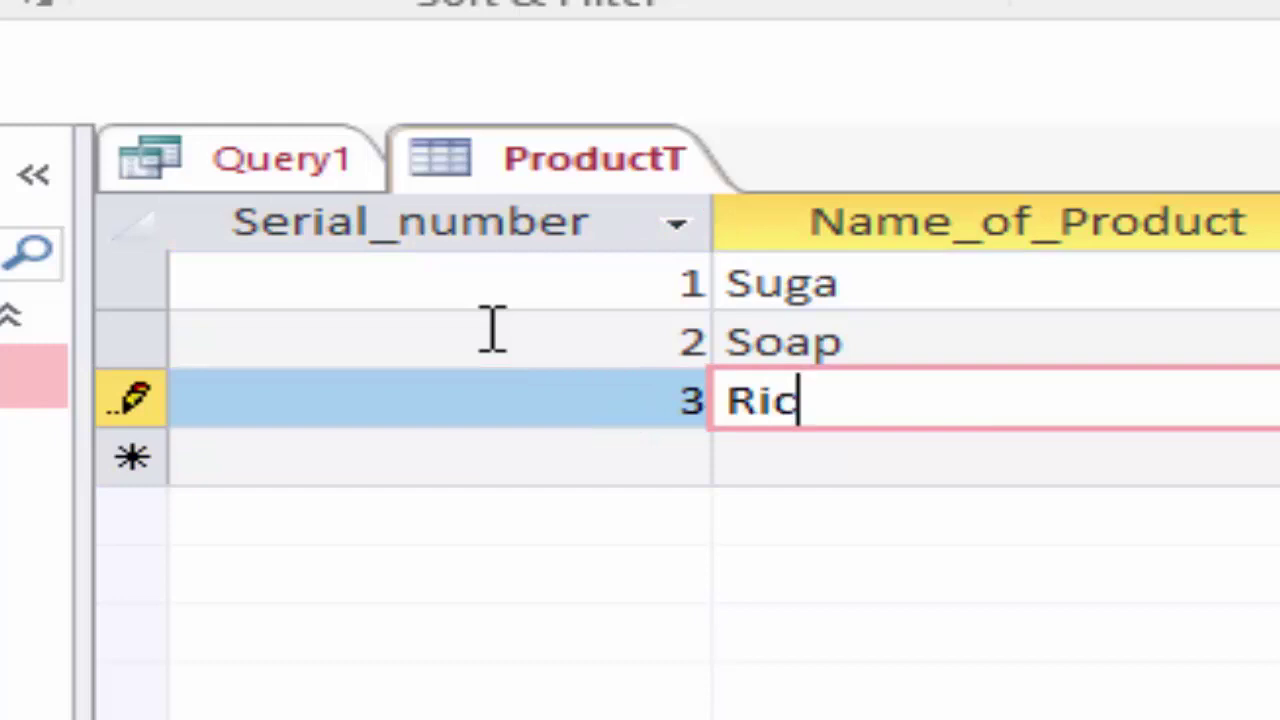
{"action": "type", "text": "e"}
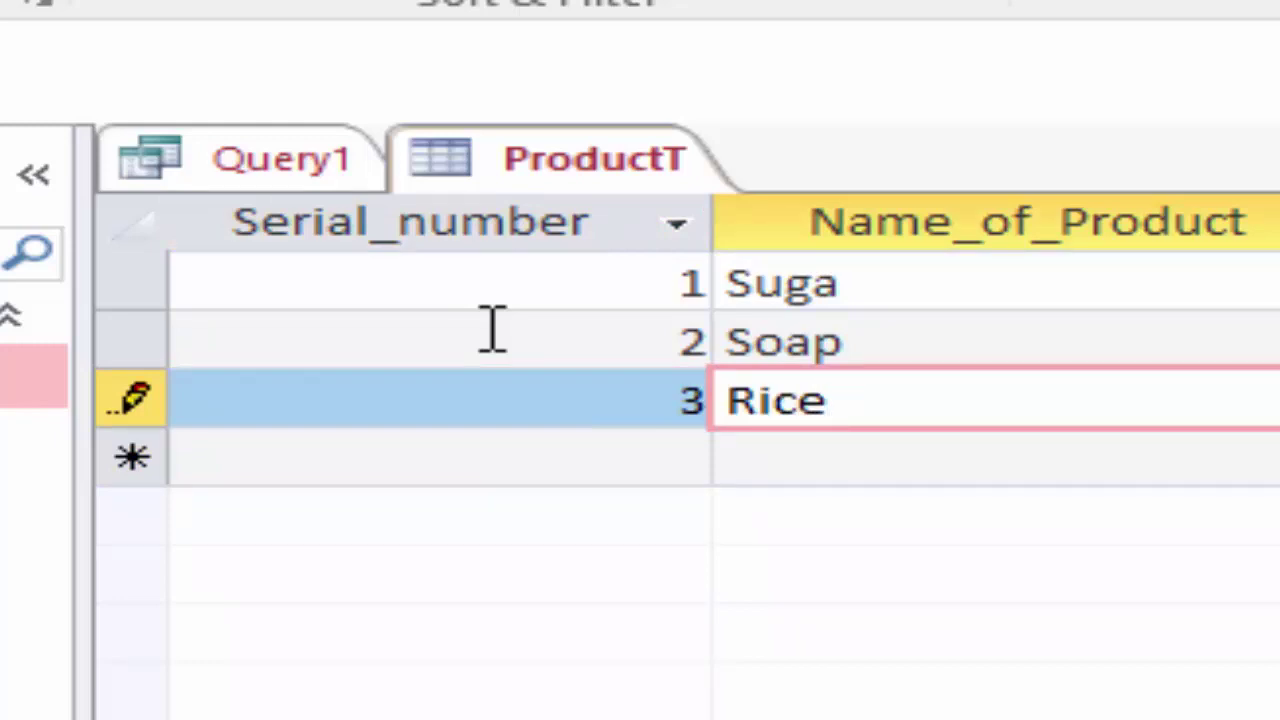
{"action": "key", "text": "Return"}
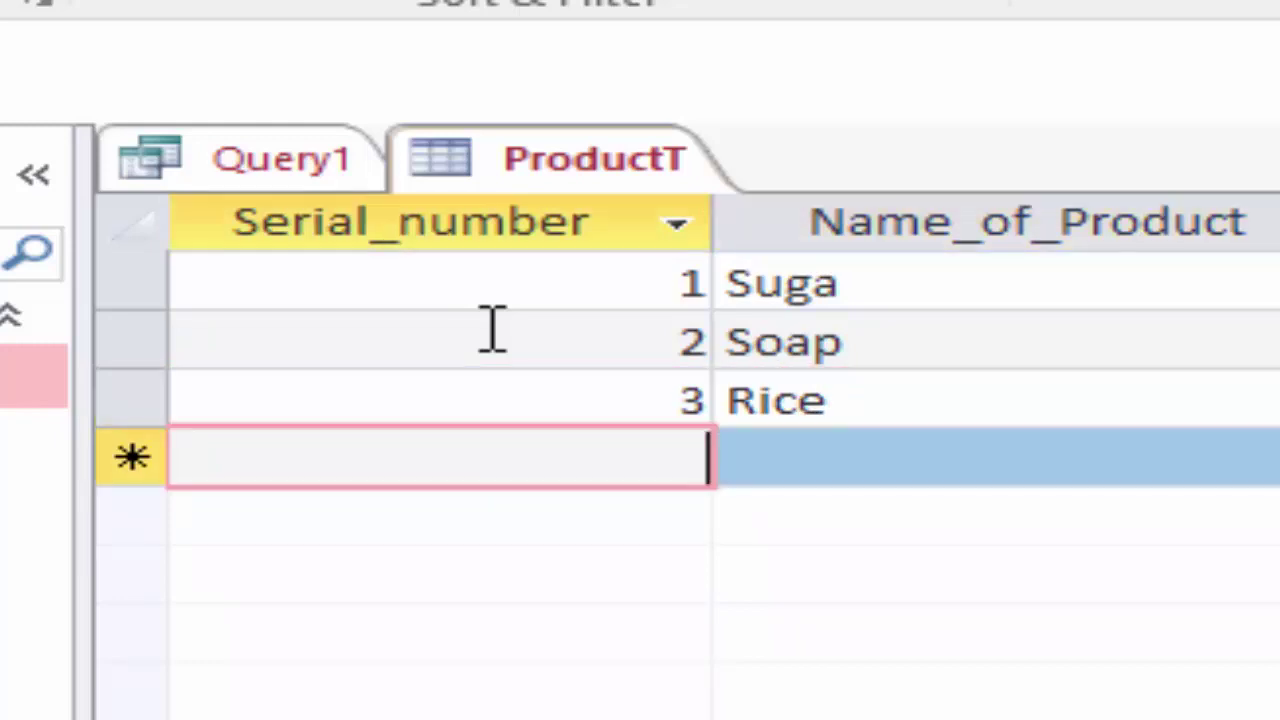
{"action": "type", "text": "4"}
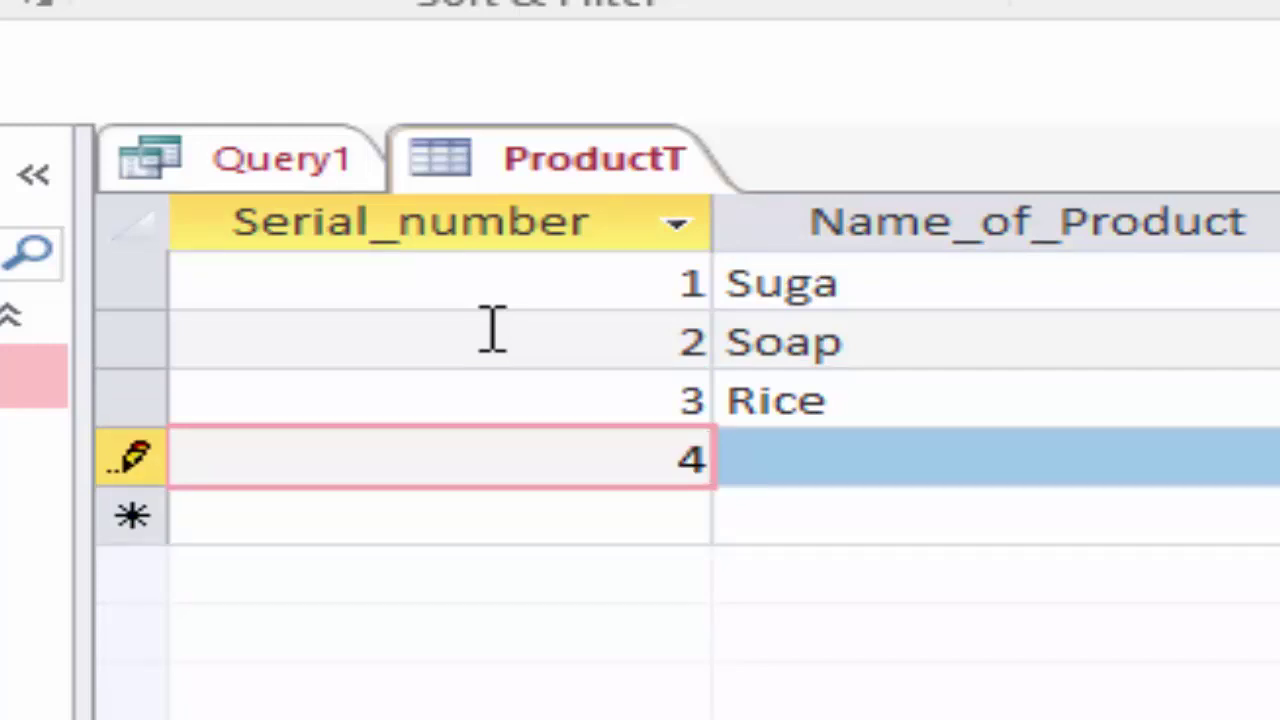
{"action": "key", "text": "Return"}
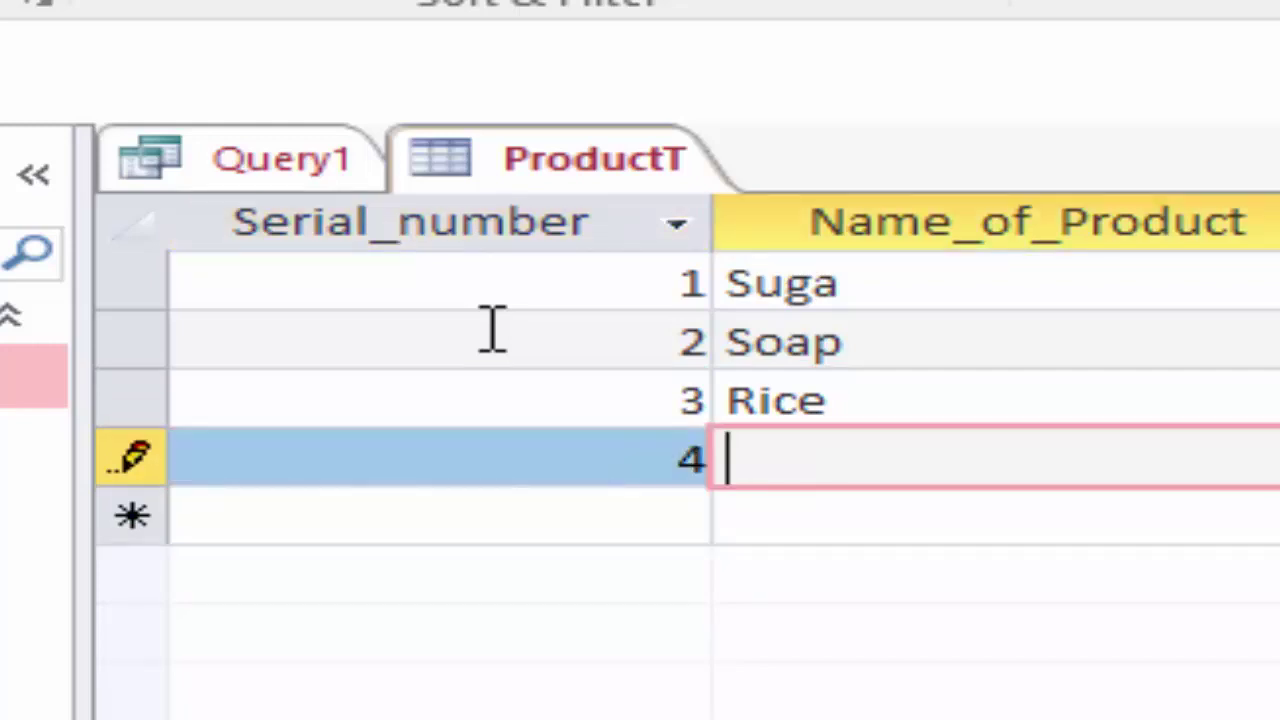
{"action": "type", "text": "S"}
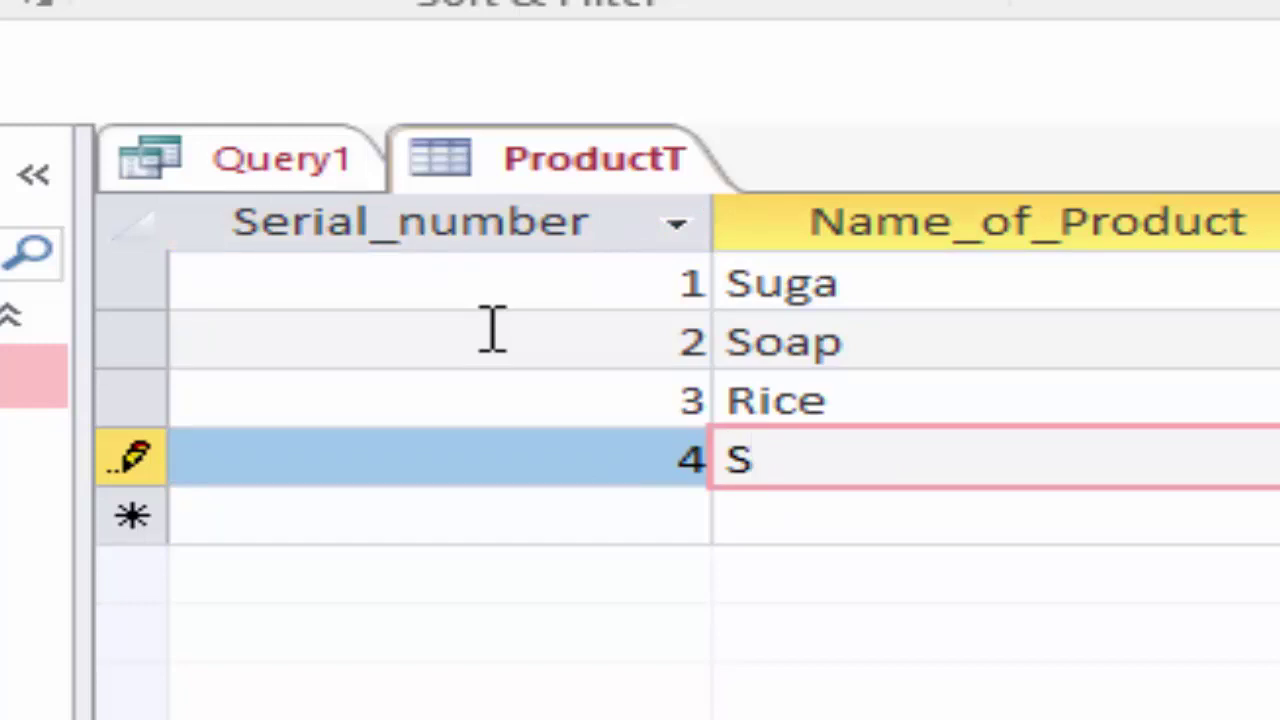
{"action": "type", "text": "oya"}
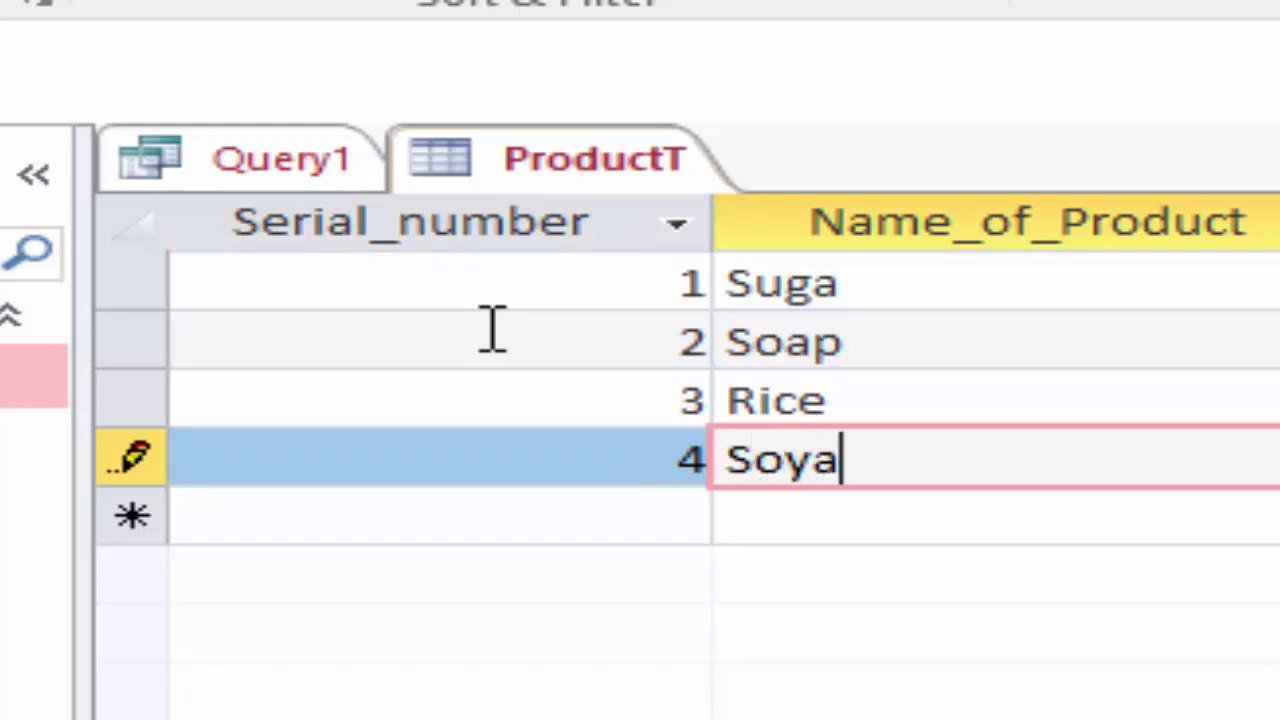